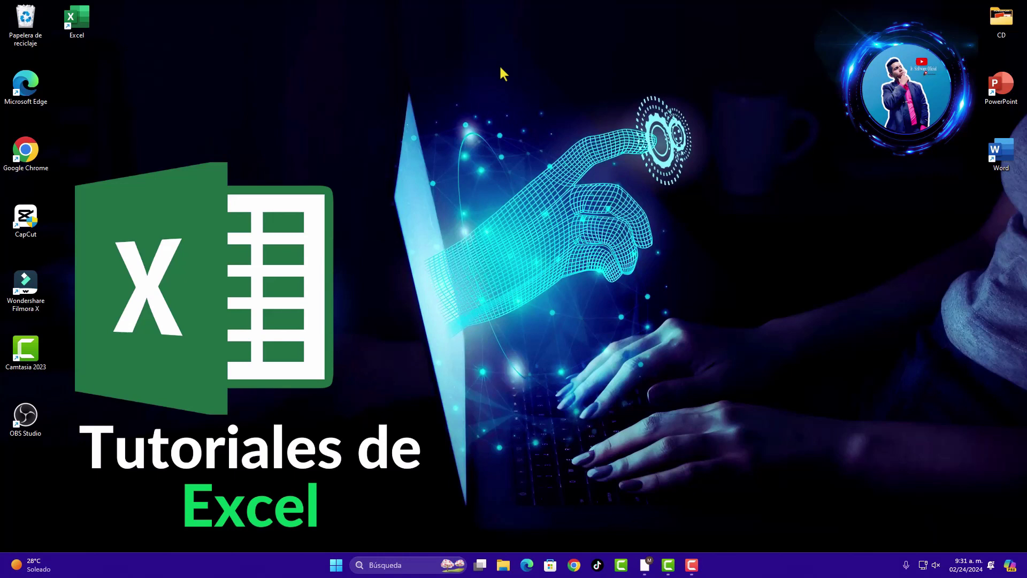
Step: Launch Excel from the desktop and create the blank workbook Libro1
double_click(73, 32)
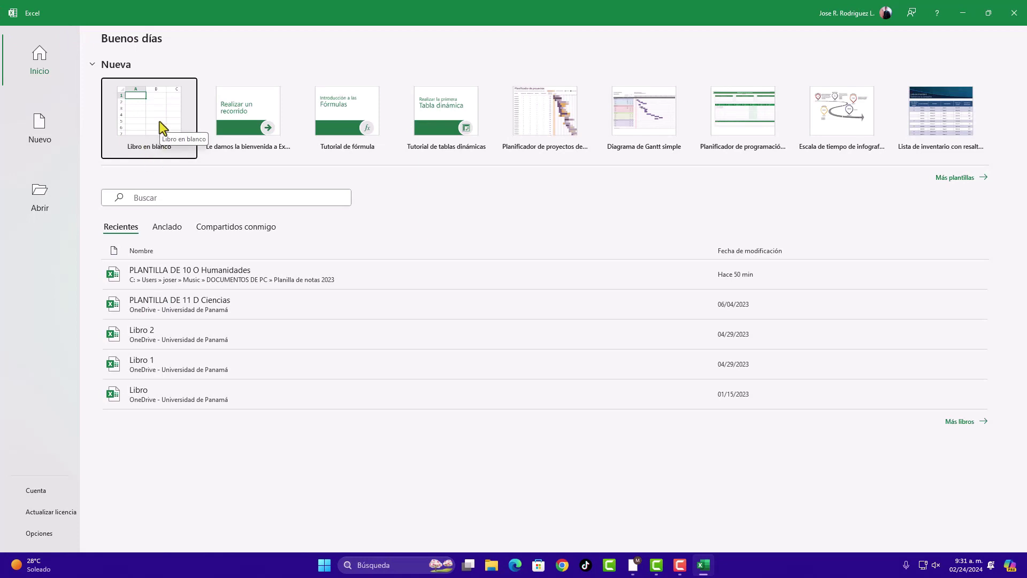
left_click(160, 121)
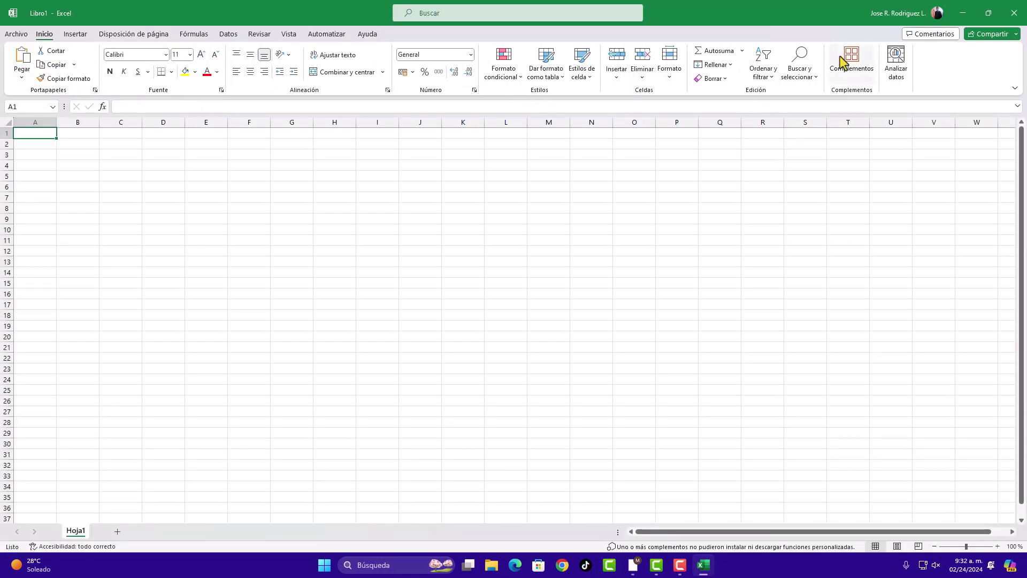
Step: Search the Office add-in store for 'autopilot', add the Autopilot add-in and accept its terms
left_click(861, 75)
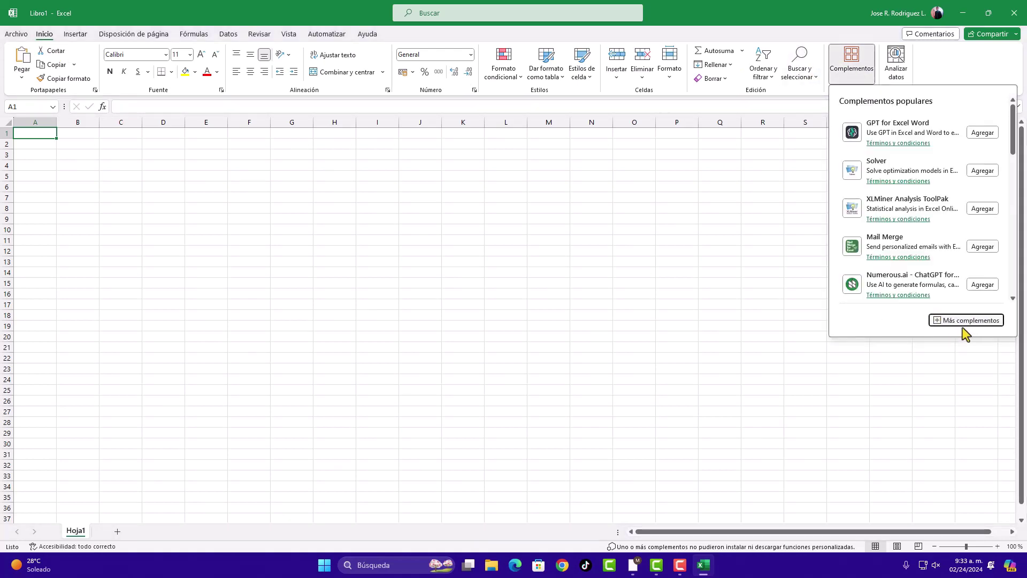
left_click(942, 321)
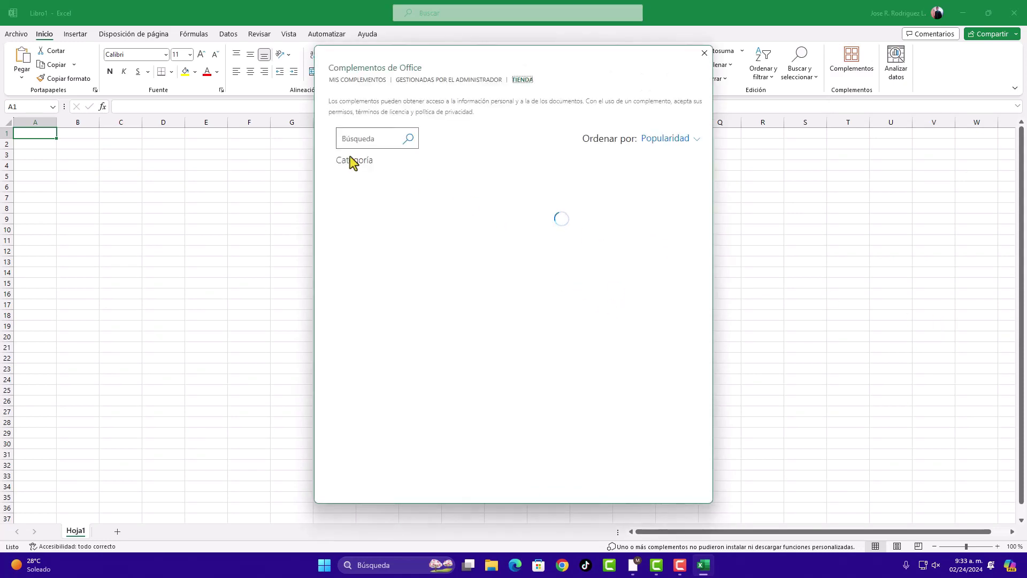
left_click(360, 137)
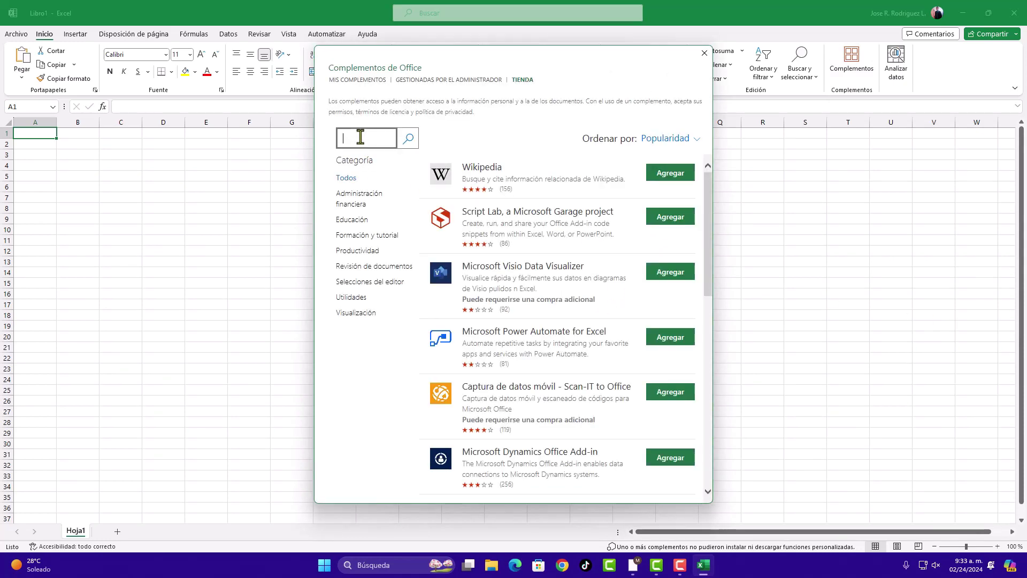
type("autopilot")
key("Return")
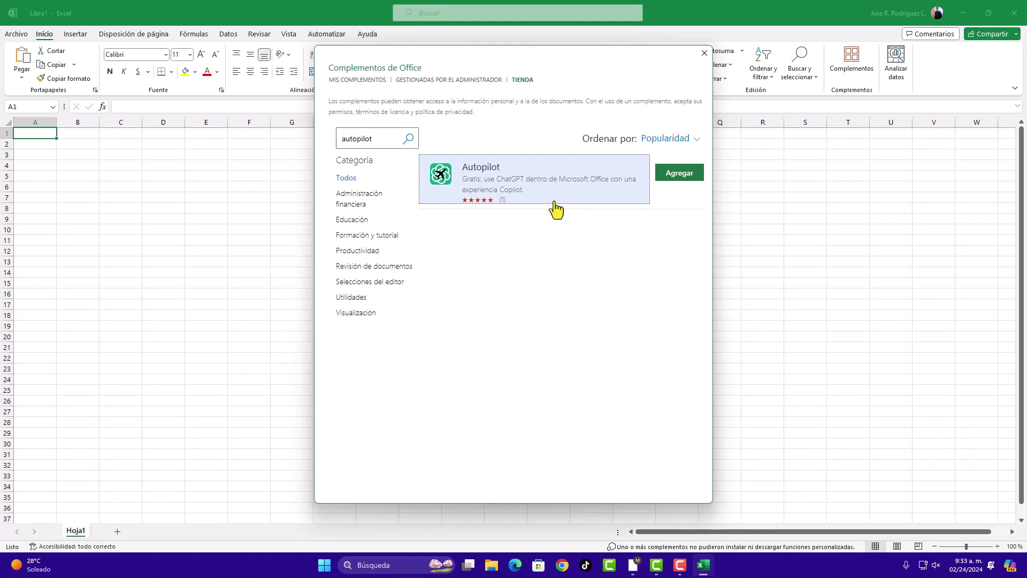
left_click(679, 174)
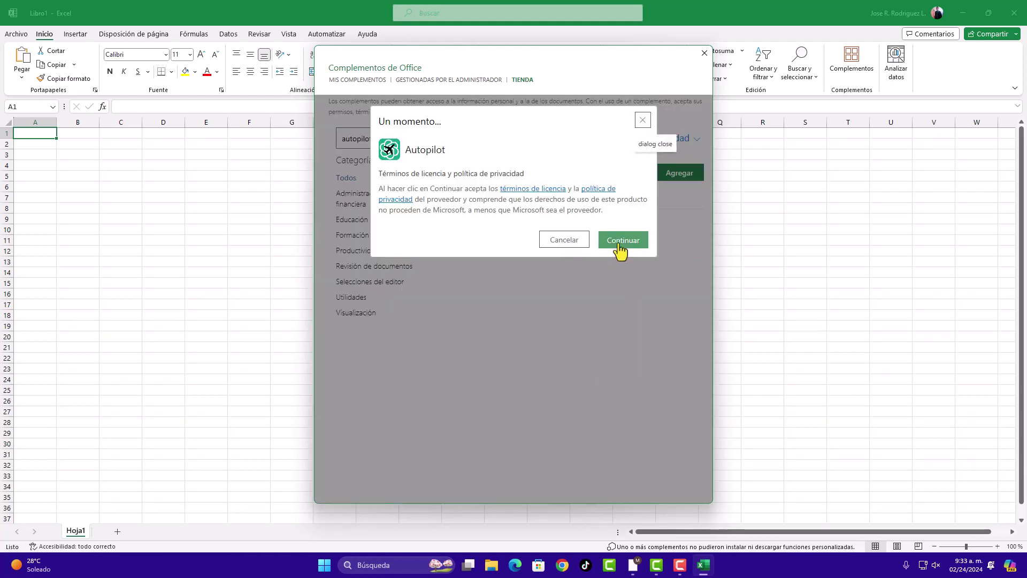
left_click(622, 241)
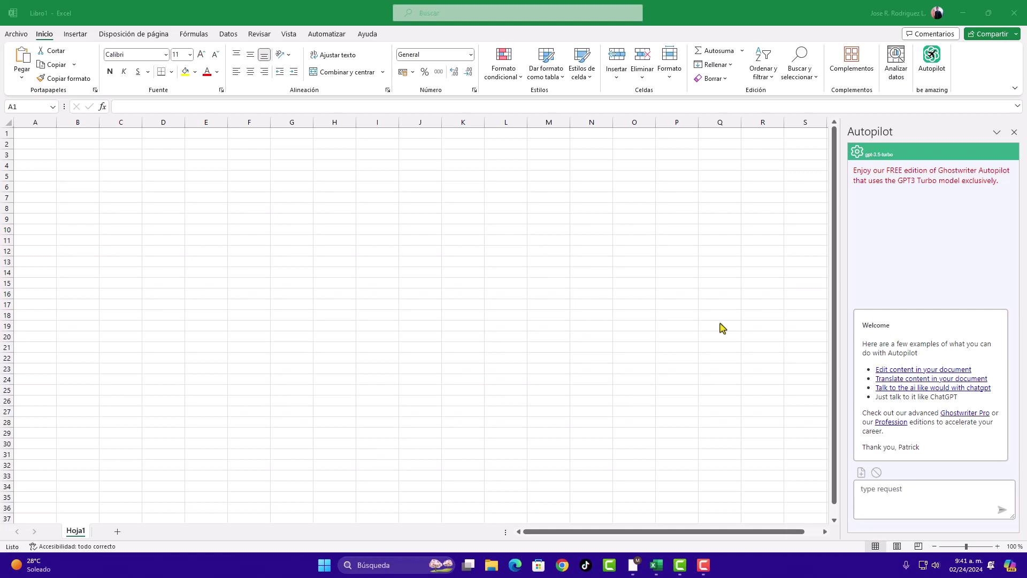
Step: Ask Autopilot 'crea una formula para sumar 5 celdas y descontarle el 10 % de las ventas'
type("crea una formul")
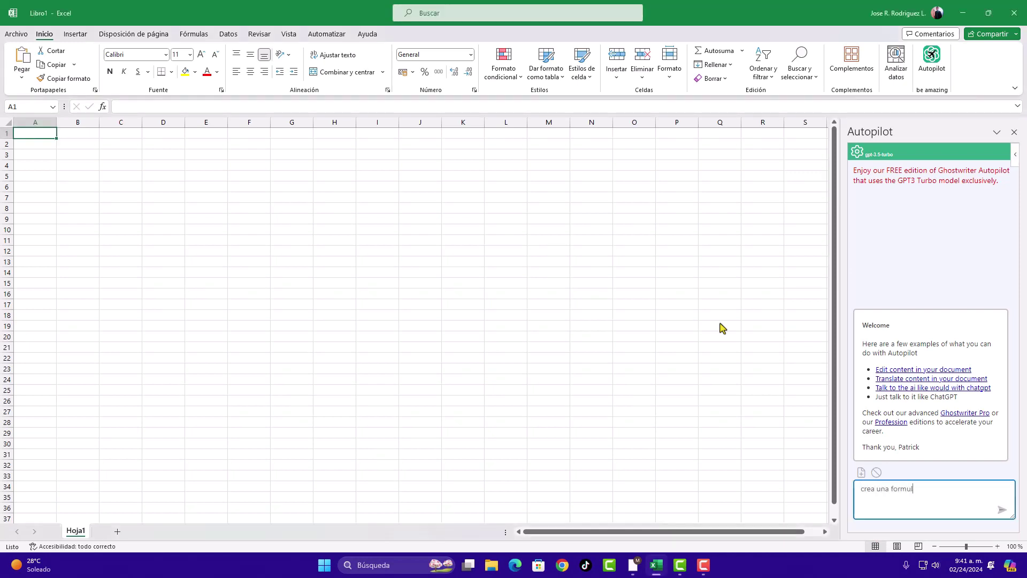
type("a para sumar 5 celdas y descontarle el 10 % de las ventas")
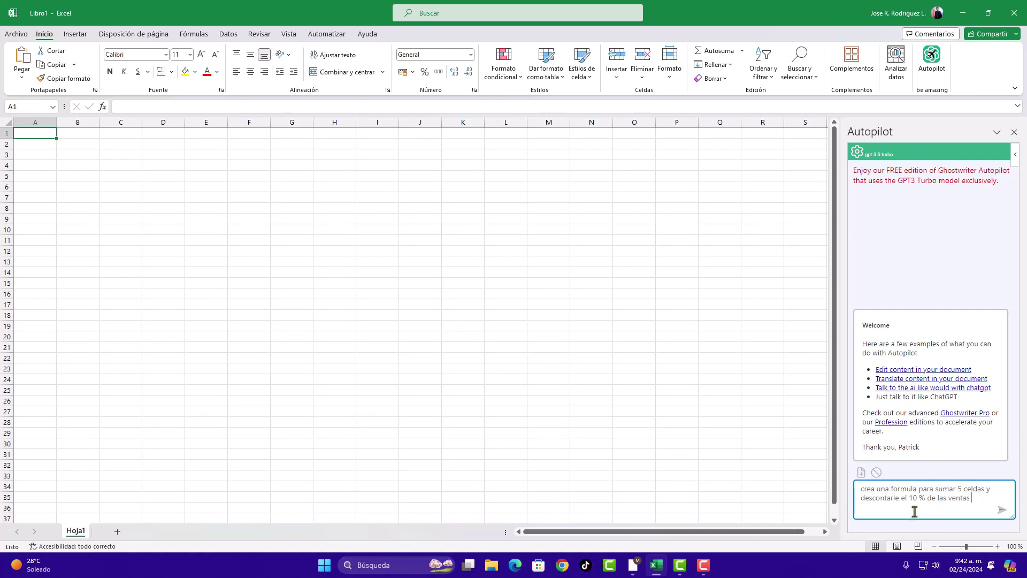
left_click(1002, 511)
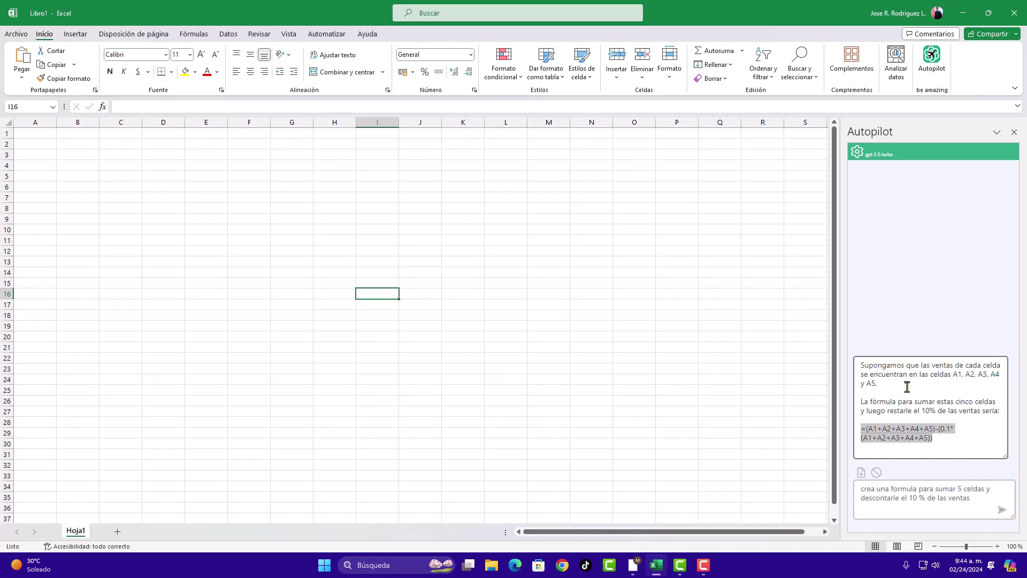
Step: Enter the sales values 1000, 2000, 3000, 4000 and 5000 into cells A1 through A5
left_click(29, 134)
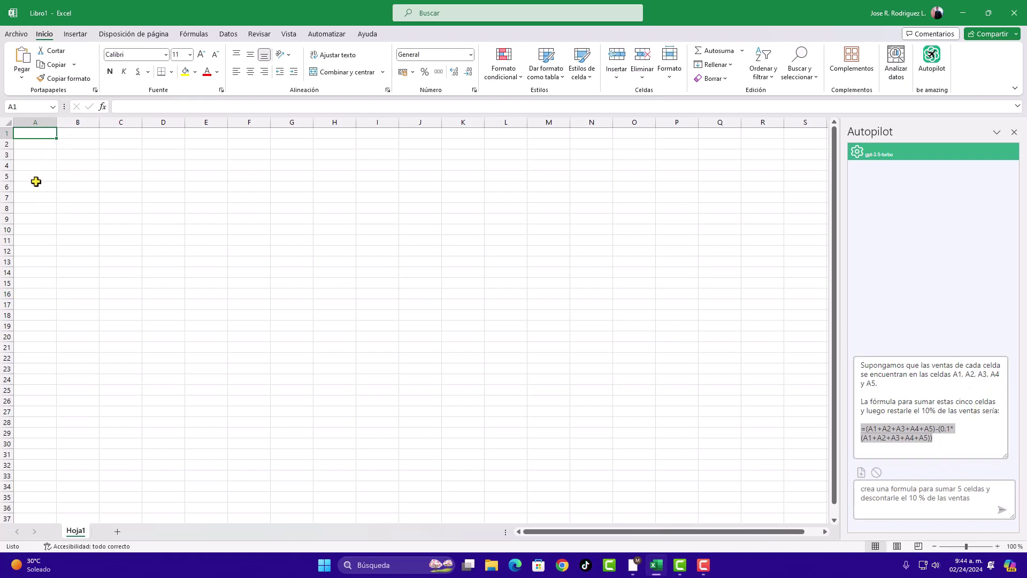
left_click_drag(30, 176, 32, 131)
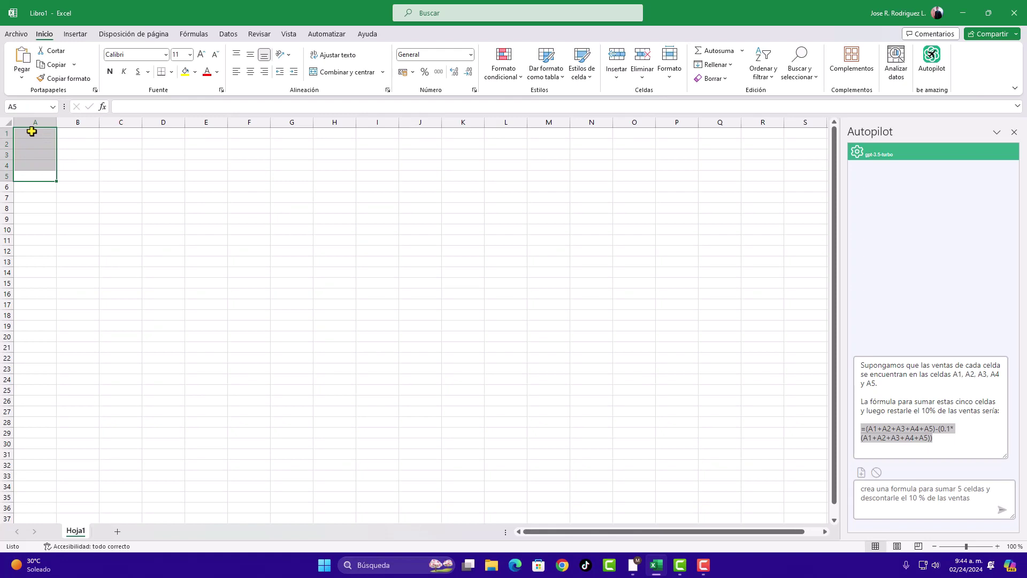
left_click(32, 132)
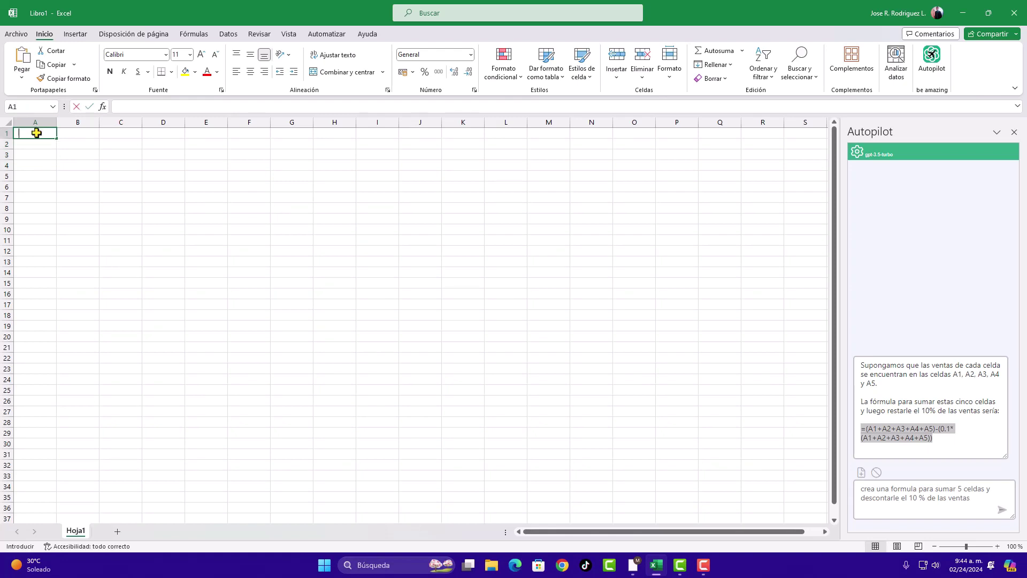
type("1000")
key("Return")
type("2000")
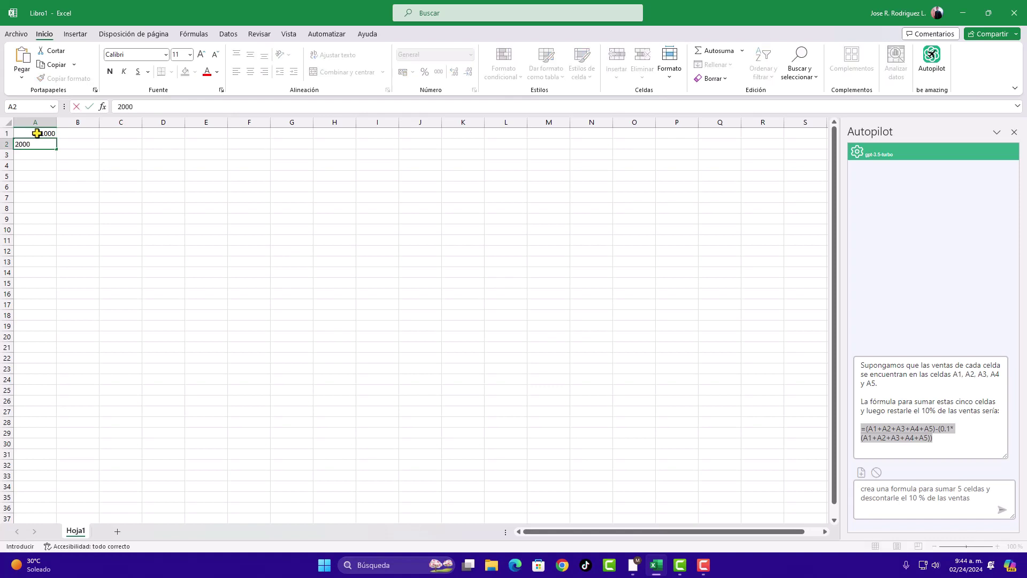
key("Return")
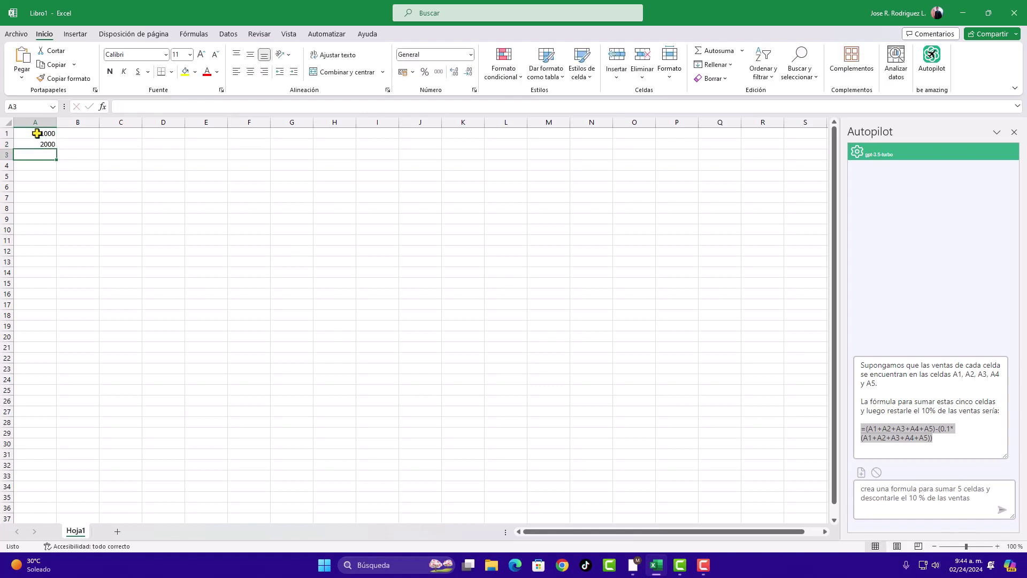
type("3000")
key("Return")
type("4000")
key("Return")
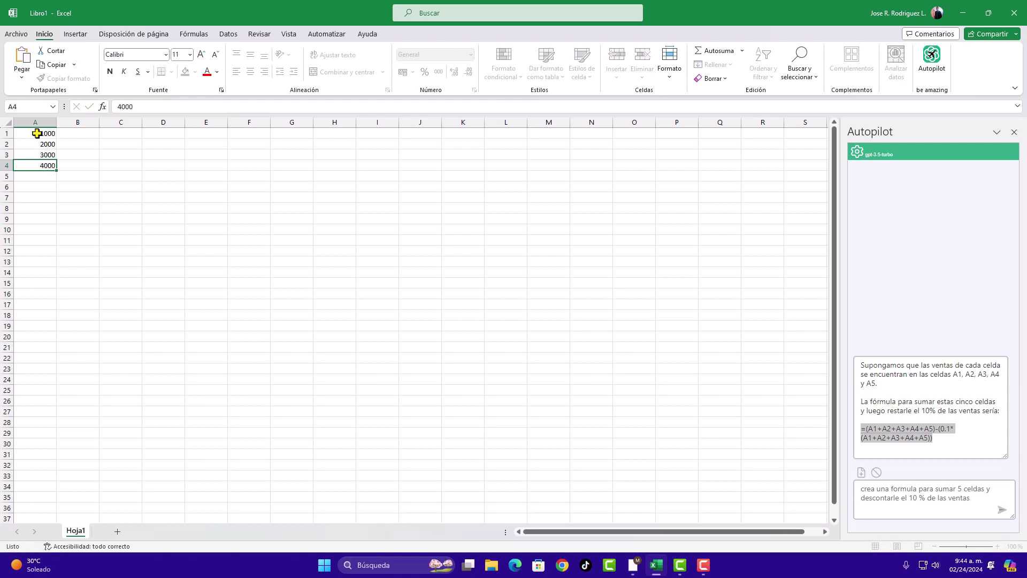
type("5000")
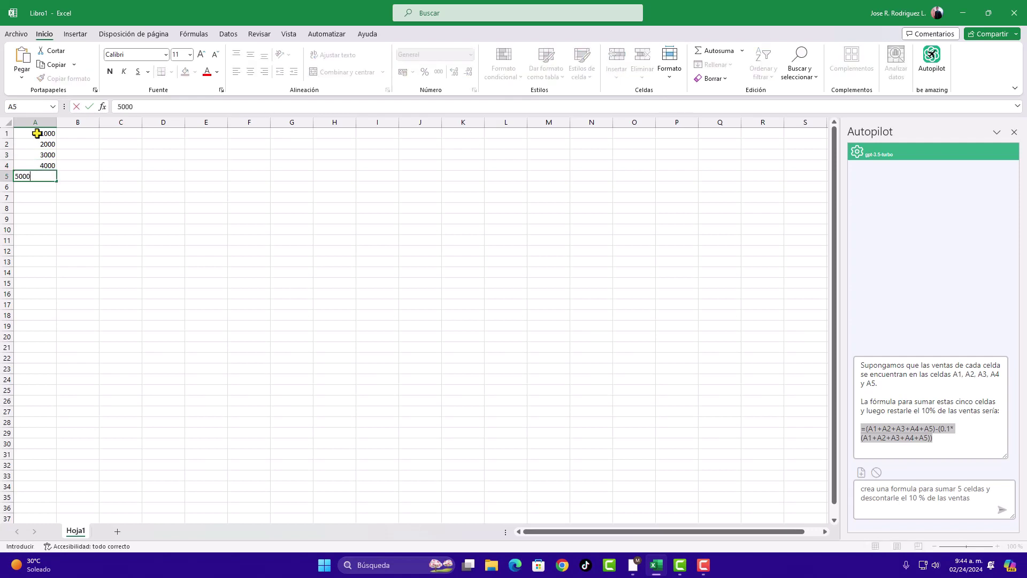
key("Tab")
Step: Add a bold, centred 'Ventas' heading in D9 and a 'Total' label in C10
left_click(62, 227)
left_click(182, 228)
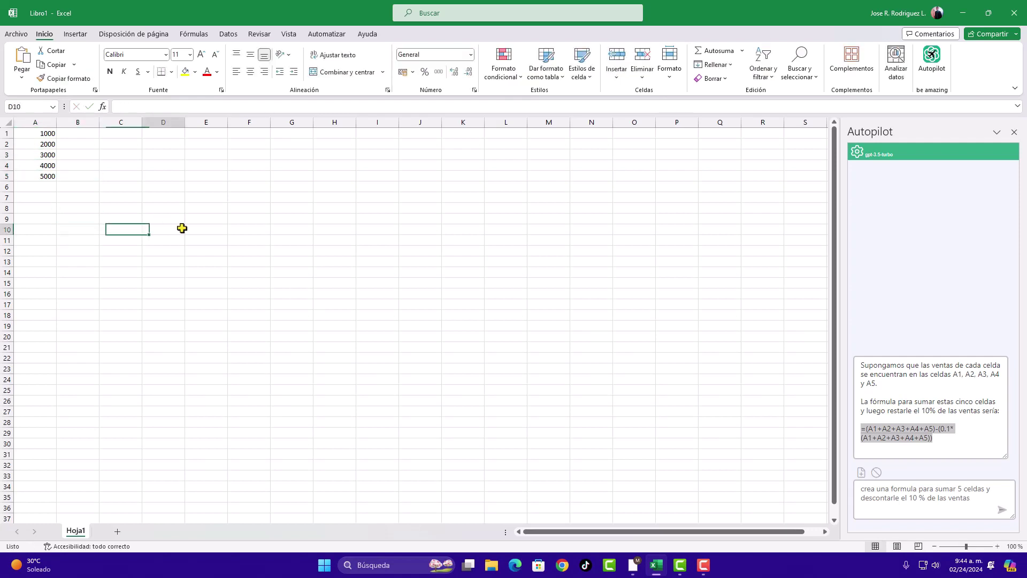
left_click(174, 215)
type("VB")
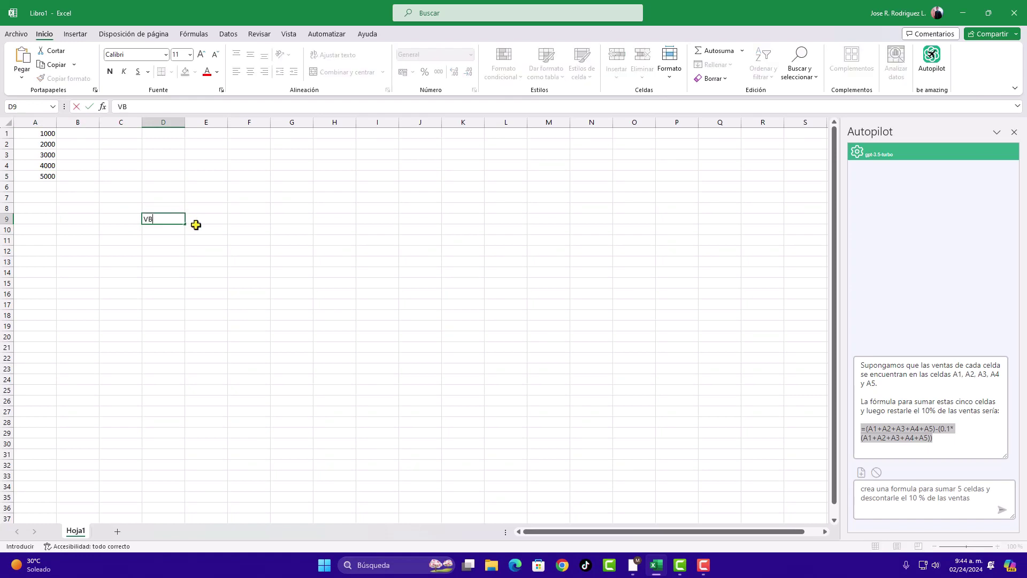
type("entas")
key("Return")
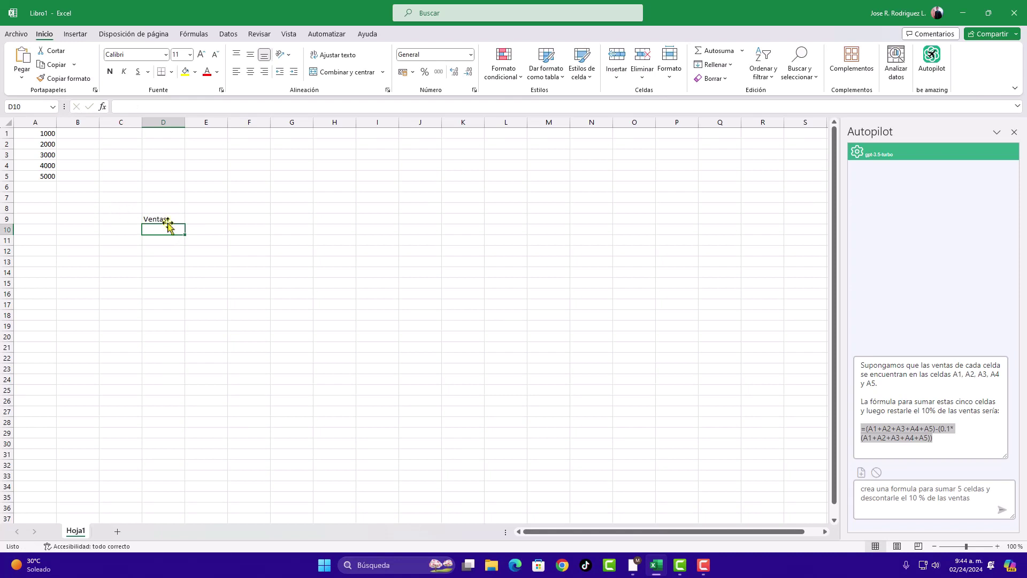
left_click(163, 219)
key("ctrl+n")
left_click(250, 71)
left_click(138, 230)
type("T")
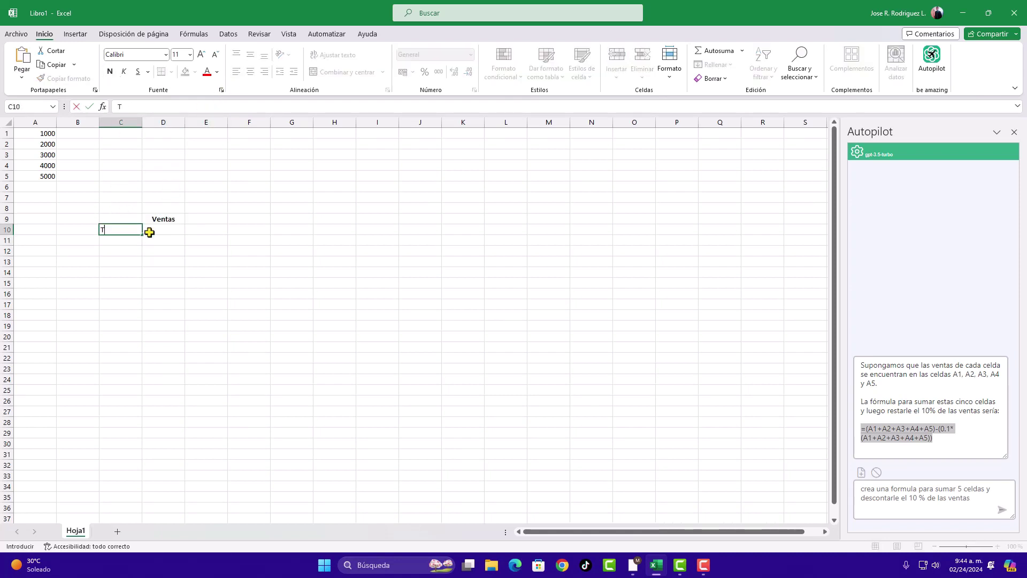
type("otal")
key("Return")
Step: Paste Autopilot's formula =(A1+A2+A3+A4+A5)-(0.1*(A1+A2+A3+A4+A5)) into D10, showing 13500
left_click(167, 230)
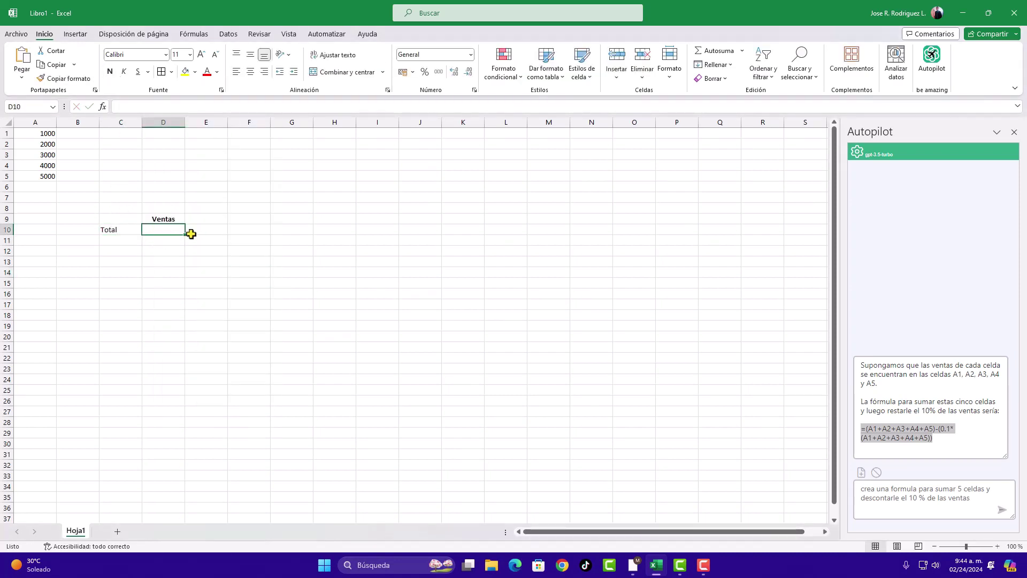
left_click(937, 440)
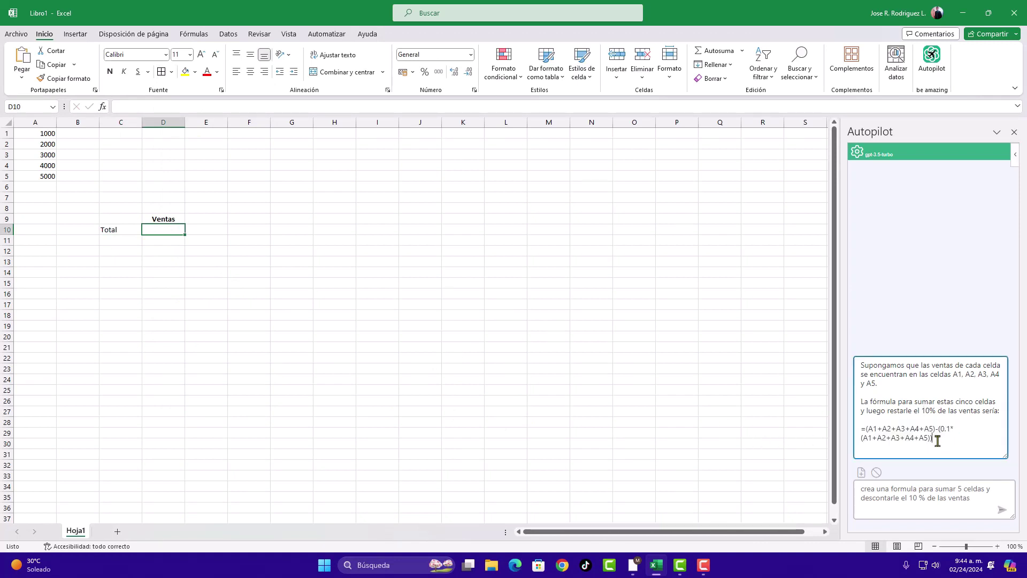
left_click_drag(940, 439, 860, 431)
key("ctrl+c")
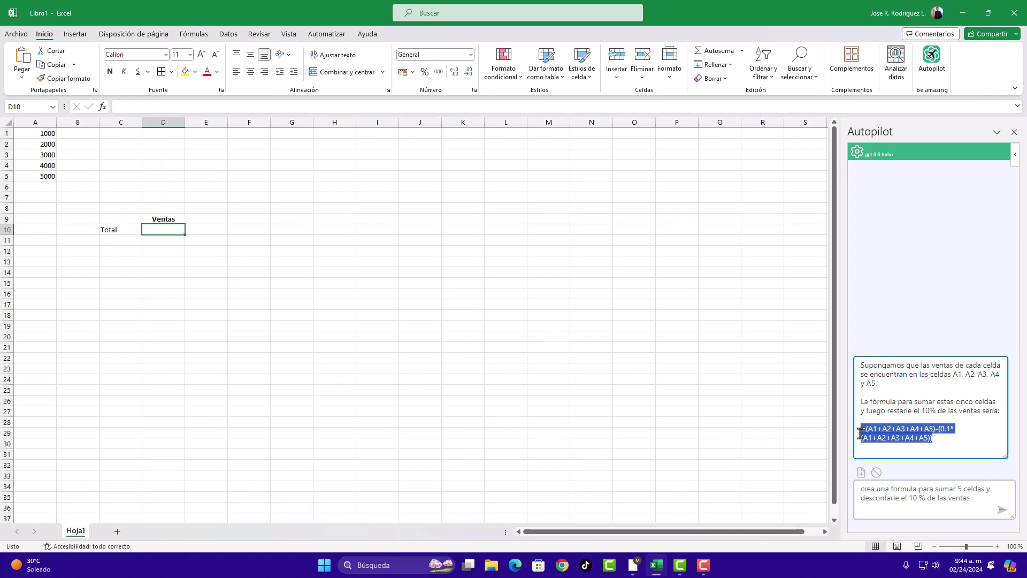
left_click(166, 227)
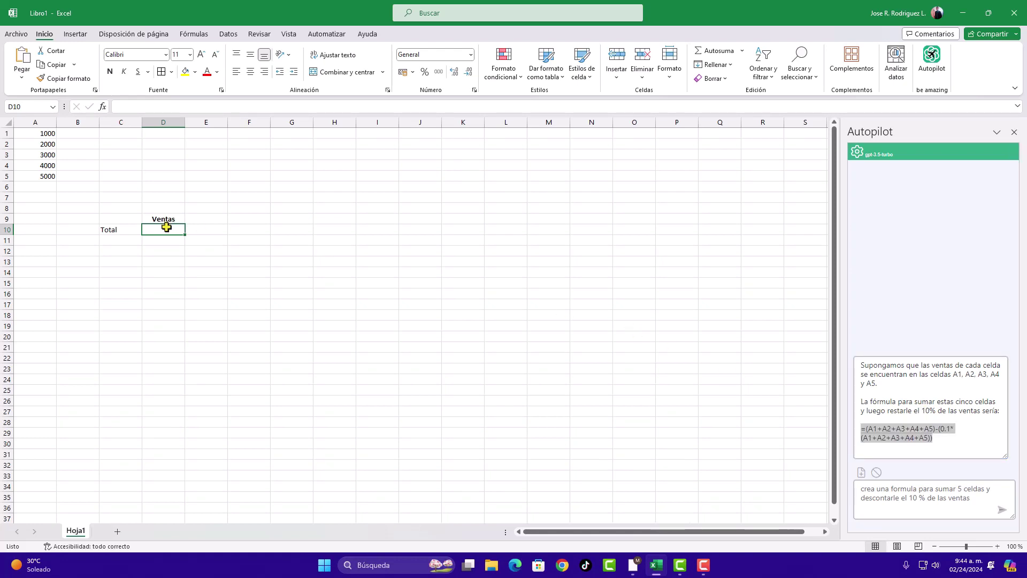
left_click(138, 106)
key("ctrl+v")
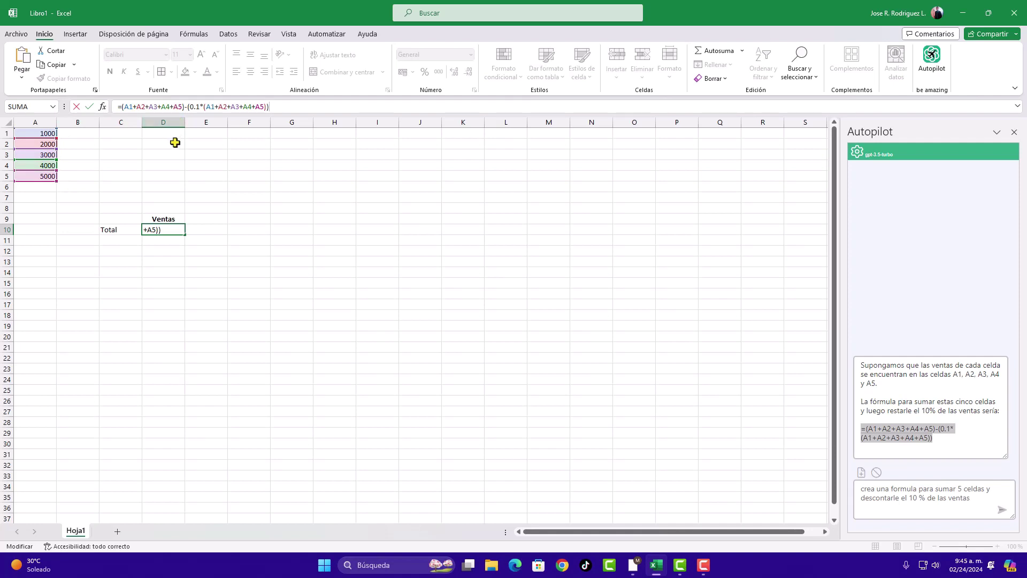
left_click(89, 107)
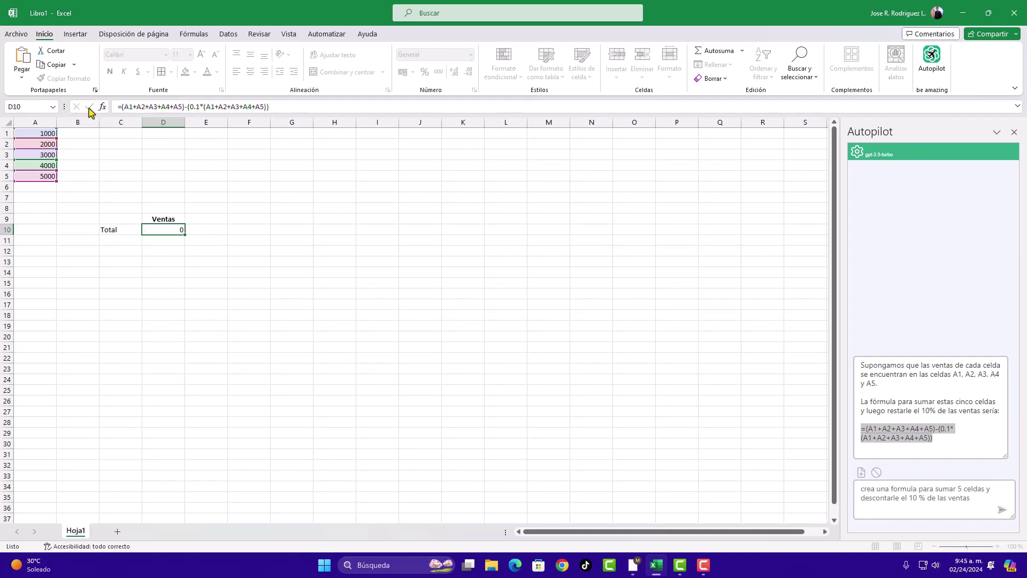
left_click(218, 280)
Step: Use Quick Analysis Totals to put =SUMA(A1:A5) in A6, totalling 15000
left_click(177, 231)
left_click(222, 252)
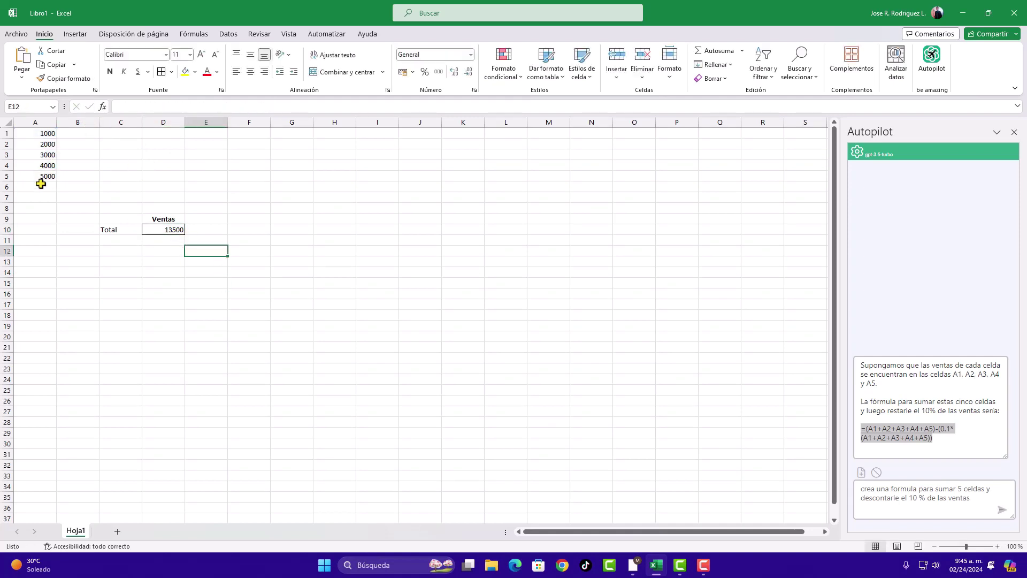
left_click_drag(46, 133, 43, 177)
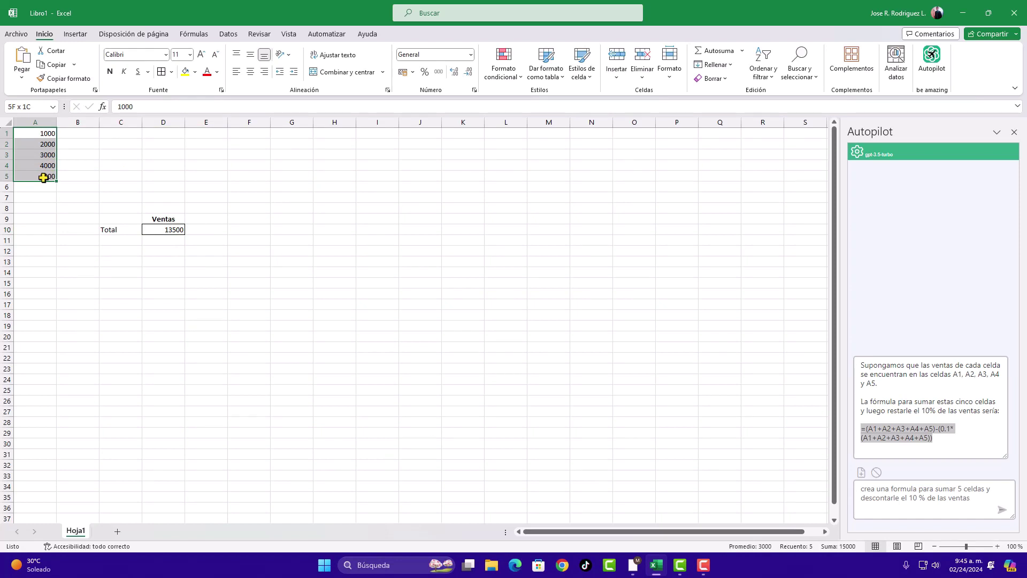
left_click(64, 188)
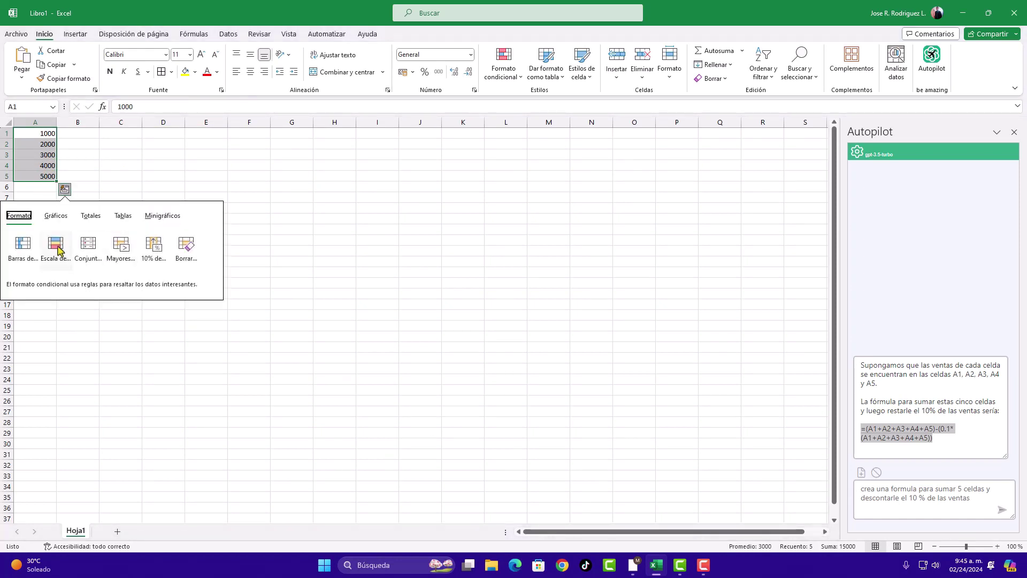
left_click(89, 216)
left_click(32, 256)
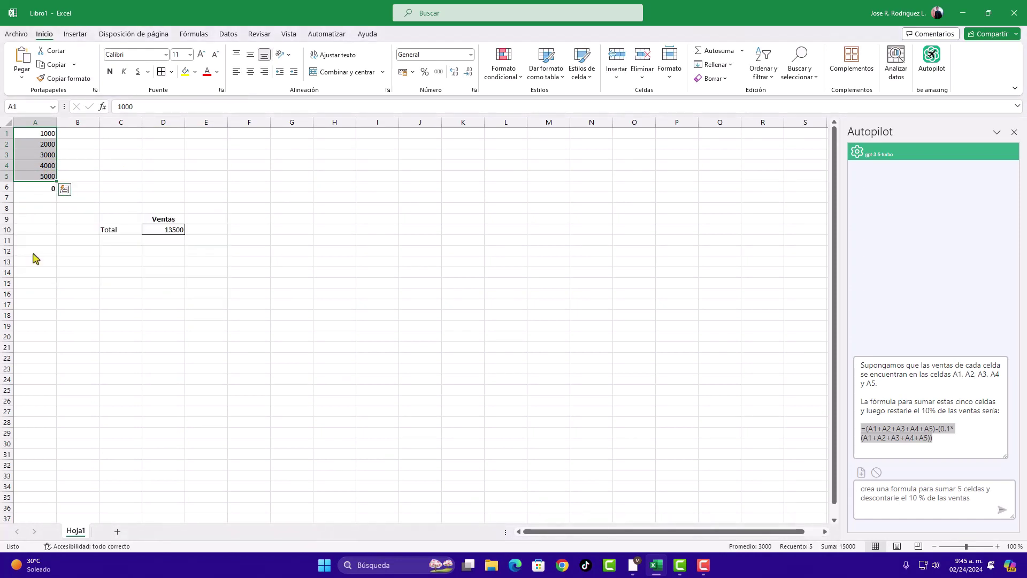
left_click(36, 221)
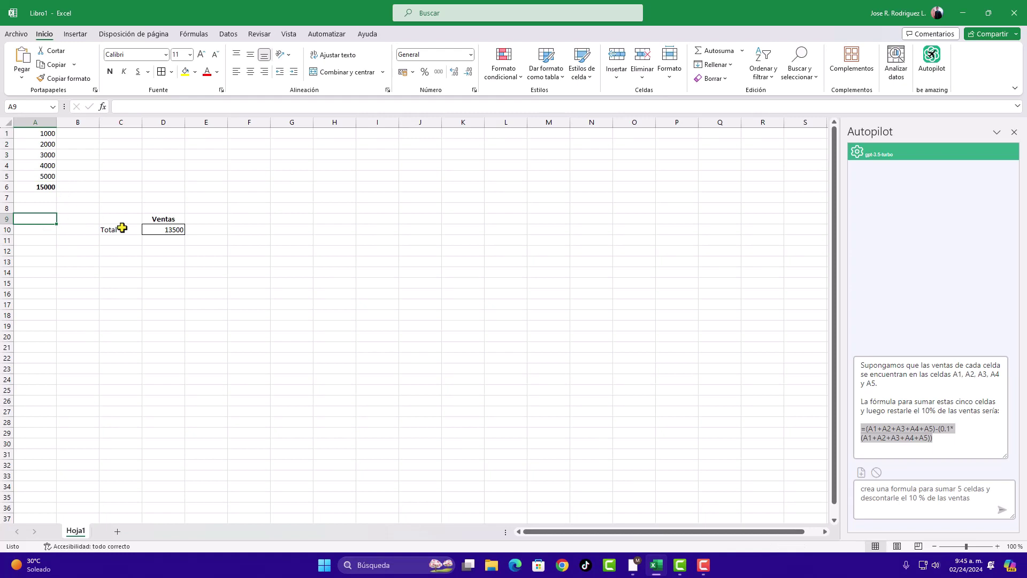
left_click(44, 190)
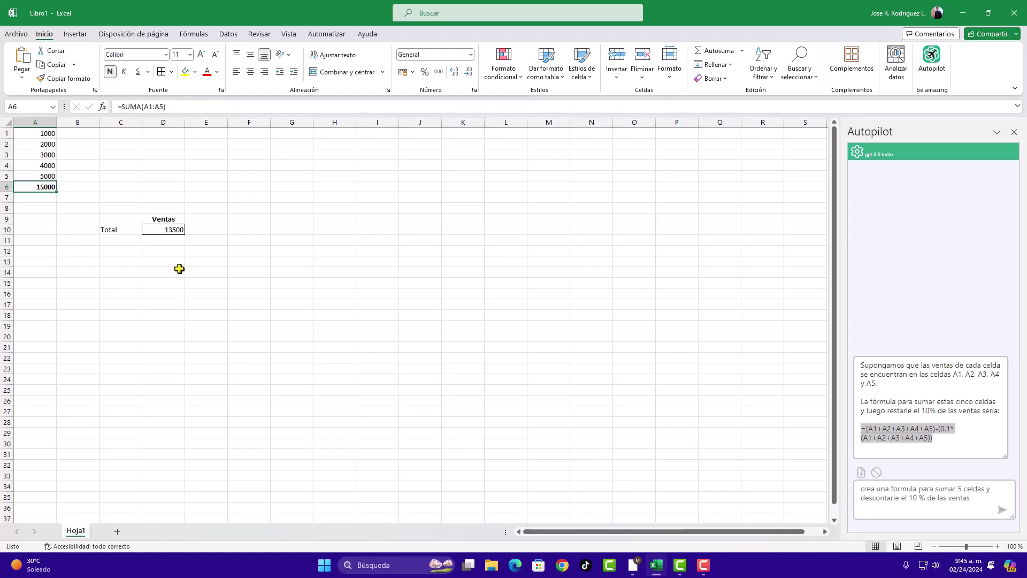
left_click(156, 249)
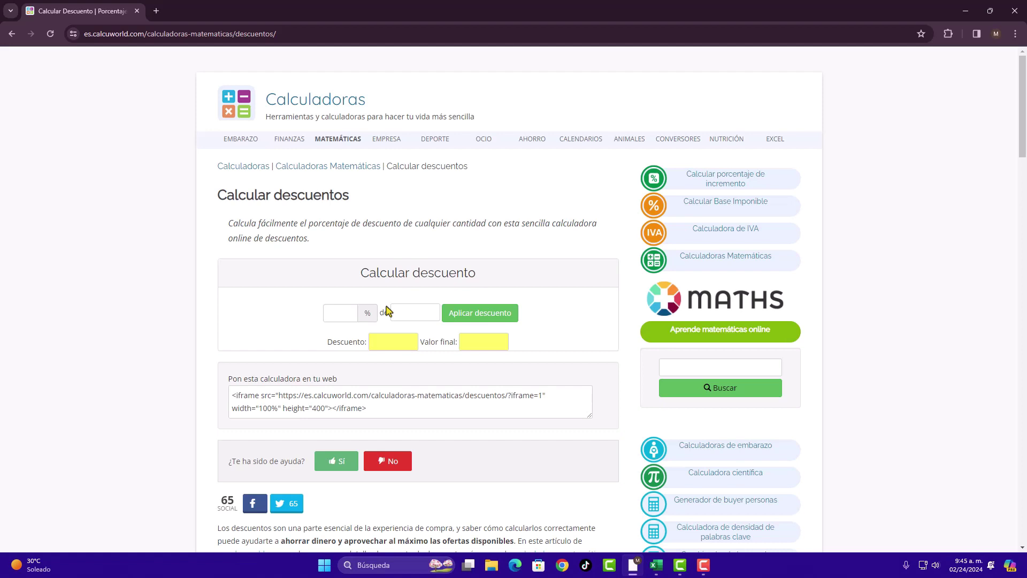
Step: Apply a 10% discount to 15000 in Calcuworld, getting 1500 off and a 13500 final value
left_click(353, 312)
mouse_move(632, 565)
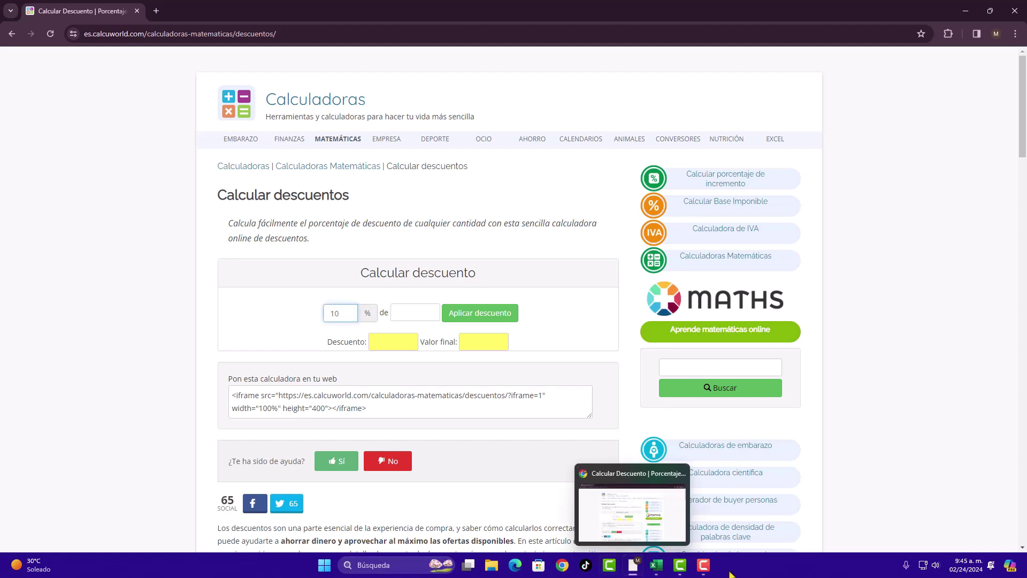
left_click(656, 565)
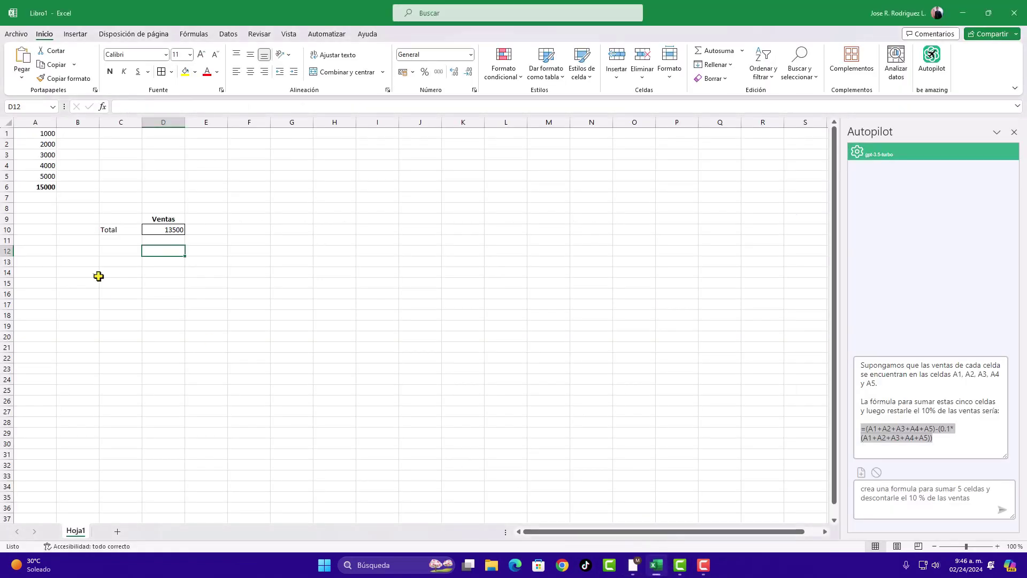
left_click(46, 187)
mouse_move(632, 565)
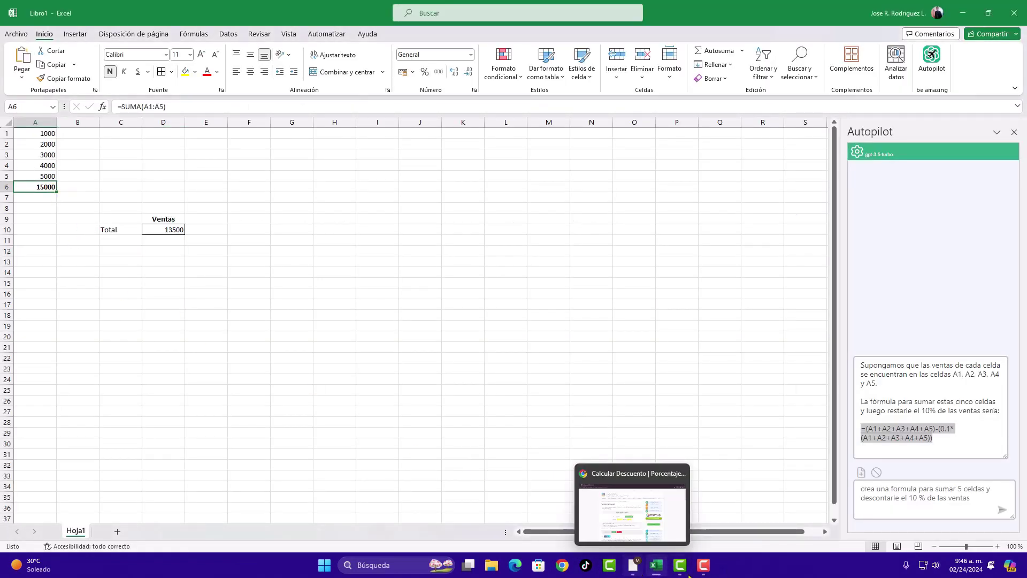
left_click(634, 565)
left_click(405, 314)
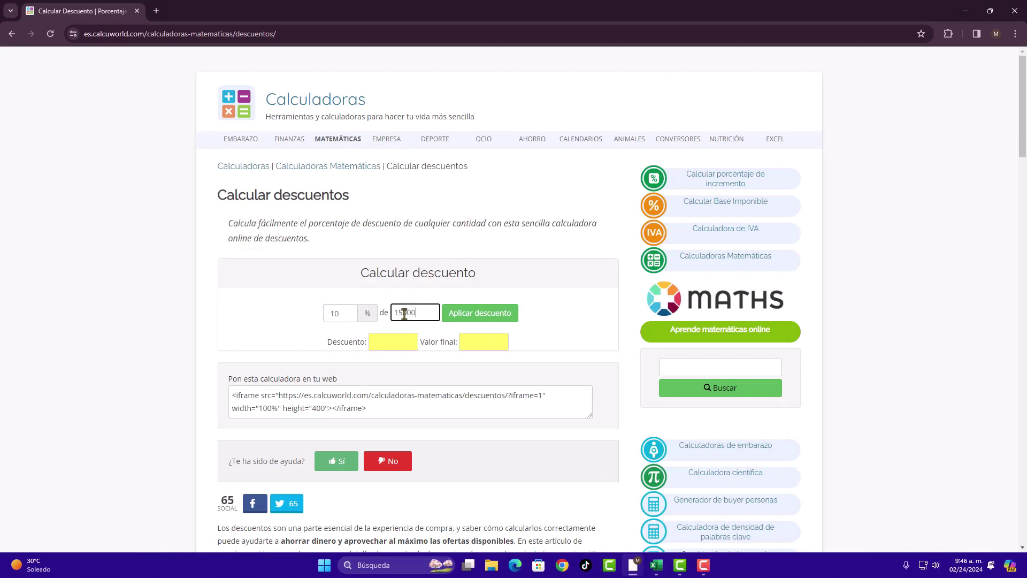
left_click(481, 316)
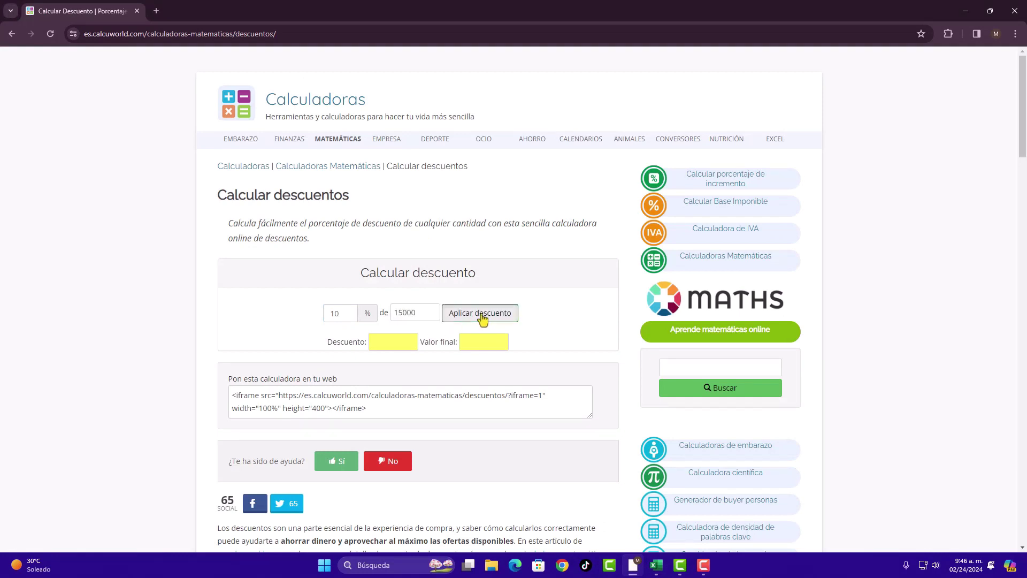
left_click_drag(497, 343, 458, 345)
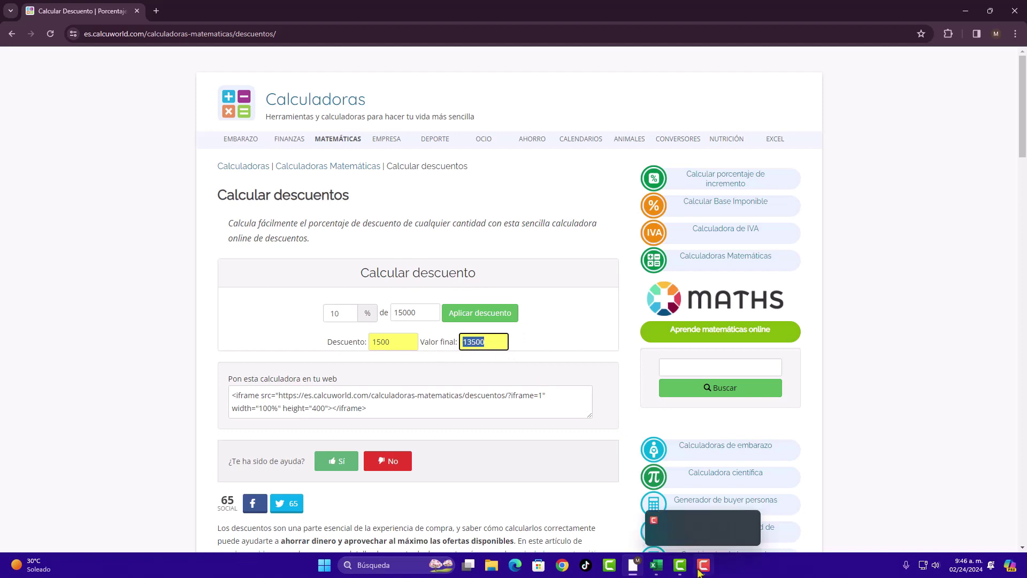
left_click(656, 565)
Step: Clear the Autopilot conversation and delete the previous request text
left_click(171, 230)
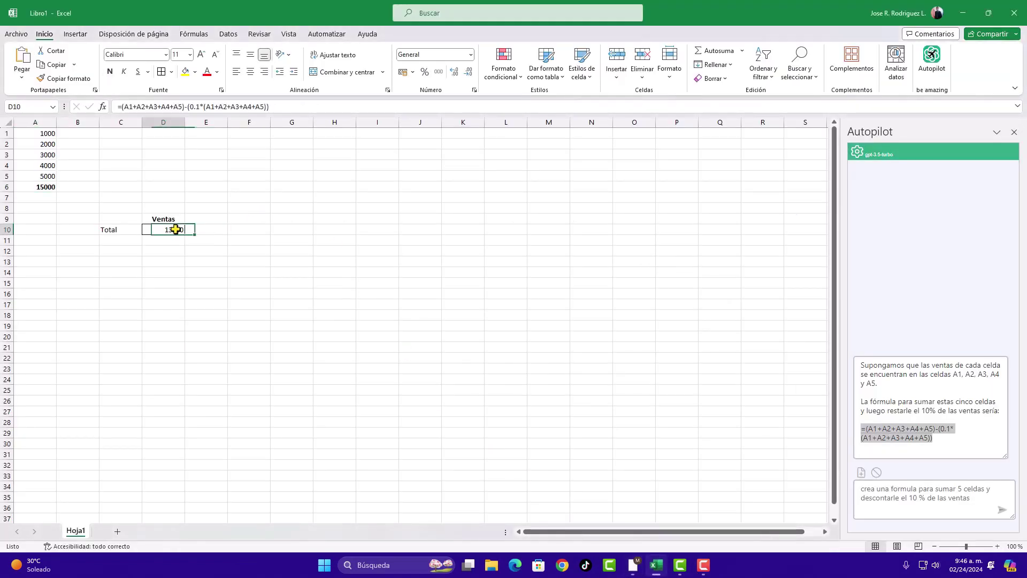
left_click(909, 497)
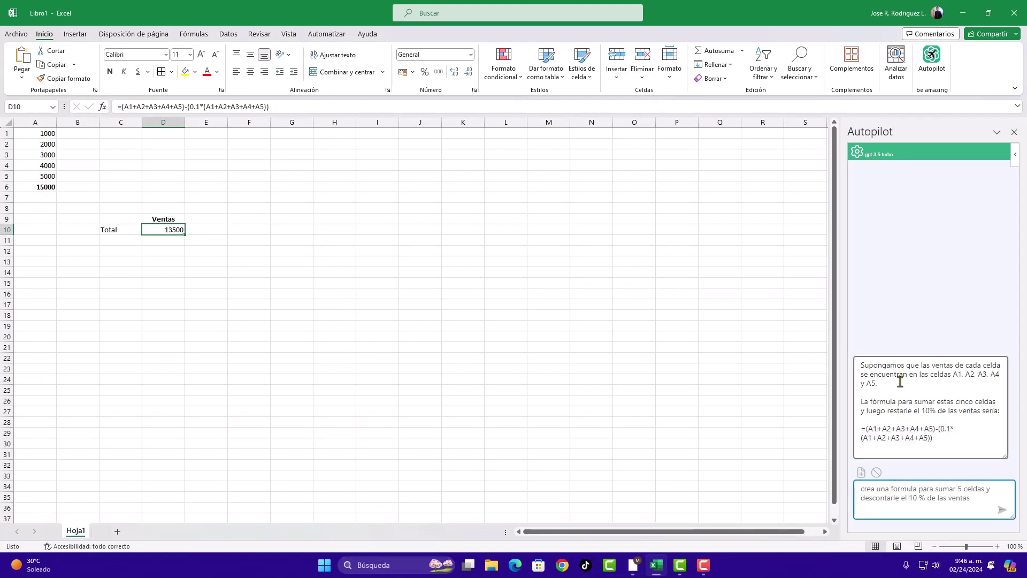
left_click(877, 473)
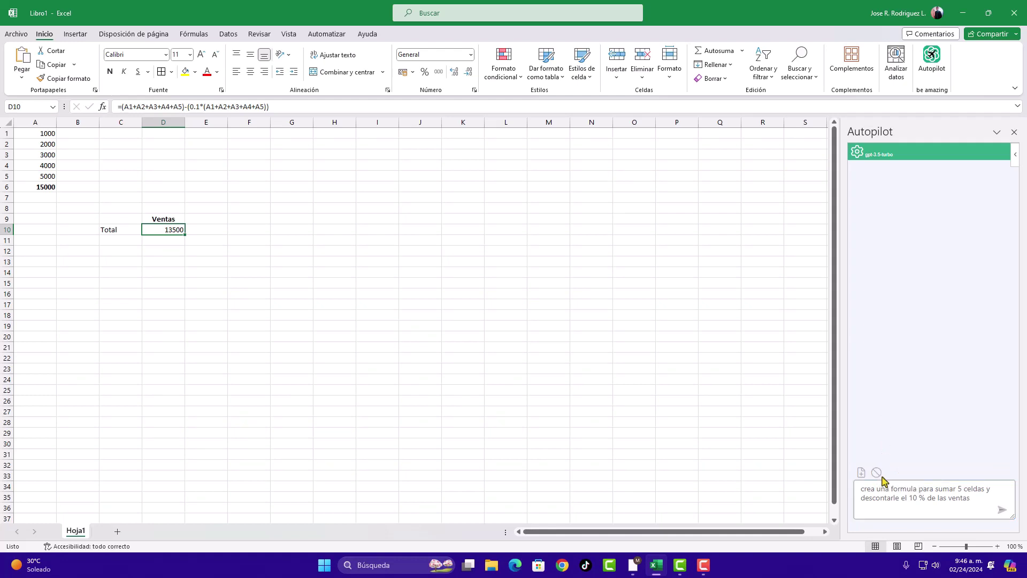
left_click(959, 497)
left_click_drag(980, 501, 877, 479)
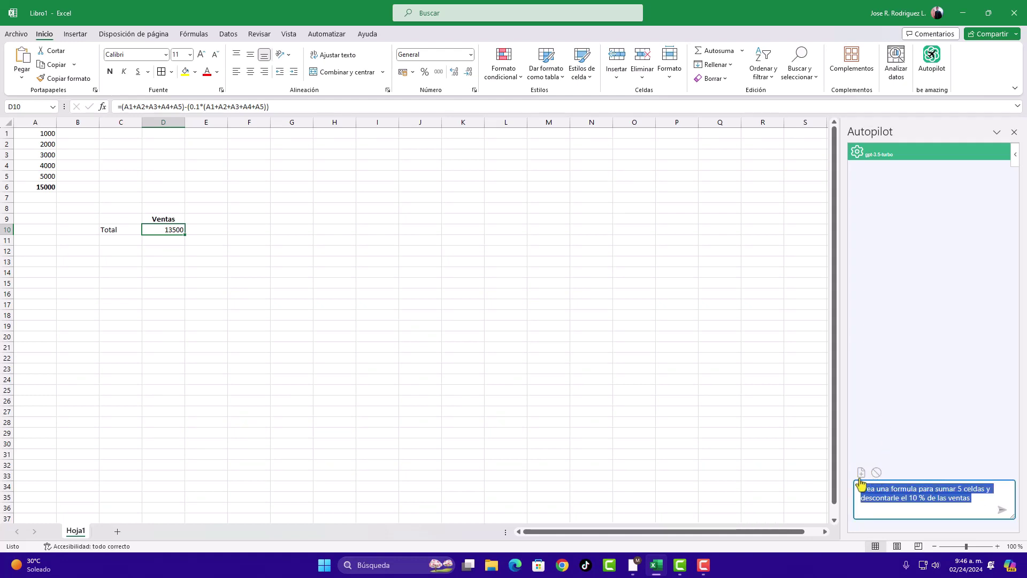
key("BackSpace")
Step: Insert sheet Hoja2 and ask Autopilot 'Restar 2 celdas y multiplicar por 27 el resultado'
key("shift+F11")
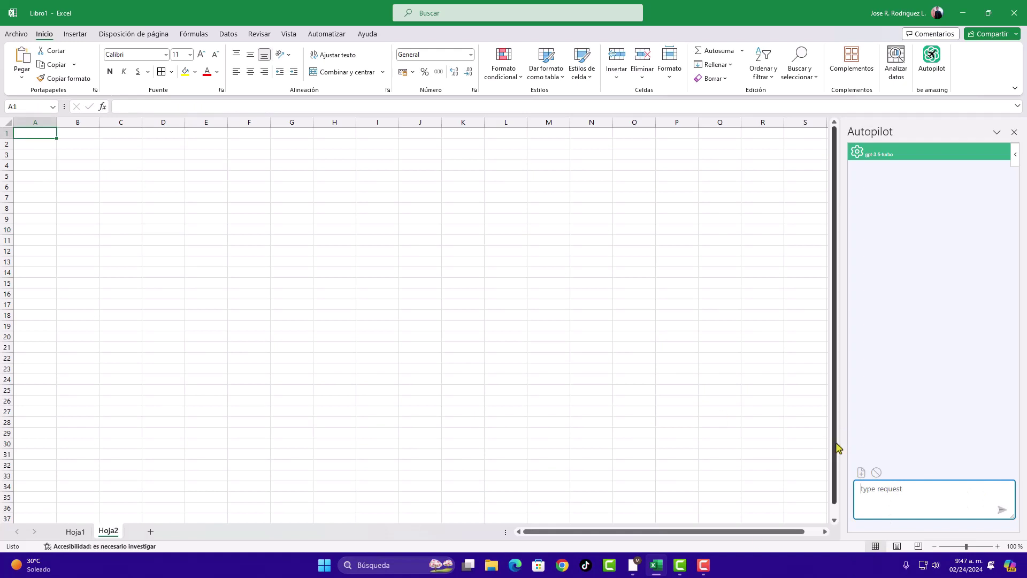
type("Restar 2 celdas y ")
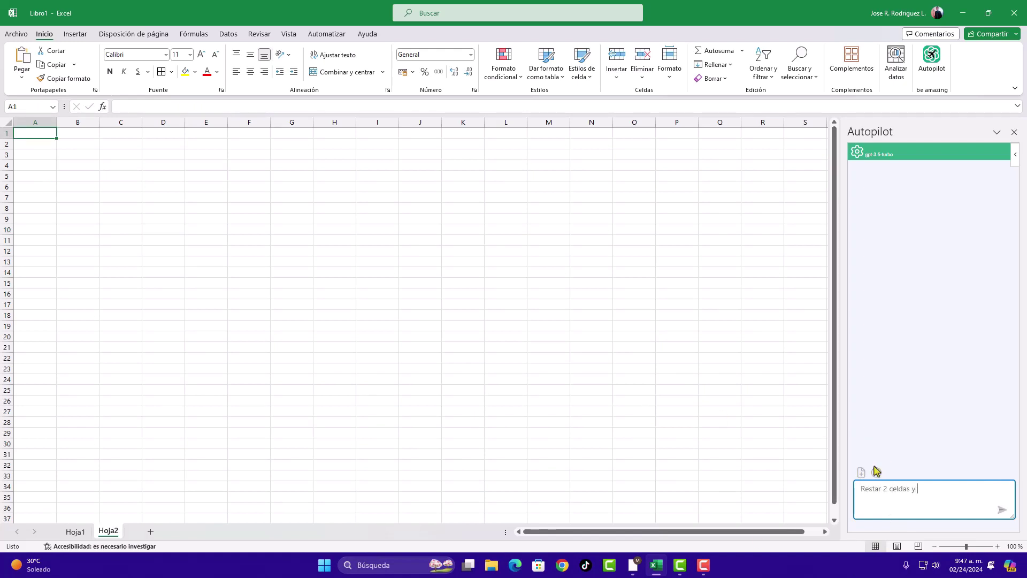
type("multiplicar por 27 el resultado")
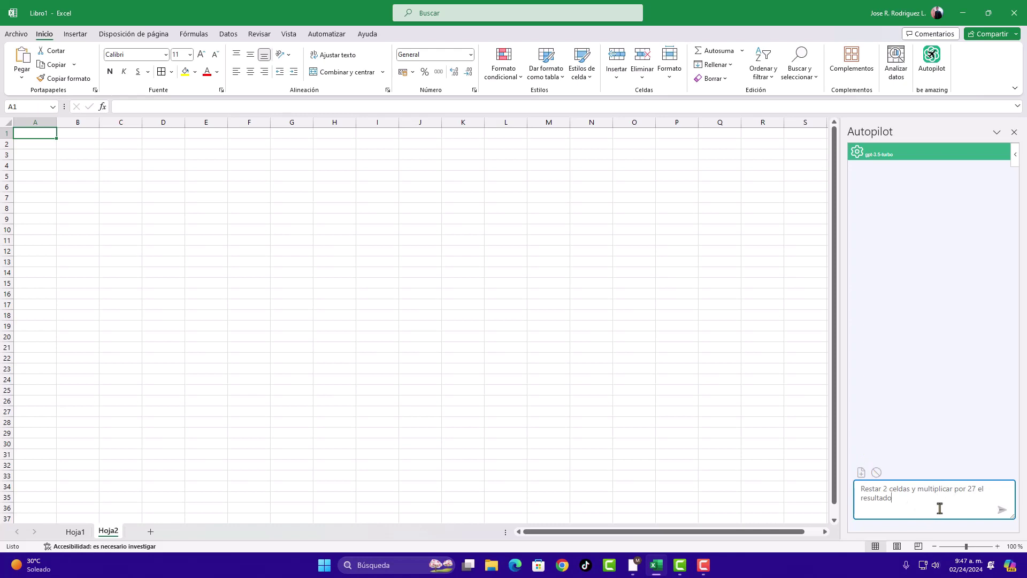
left_click(1001, 511)
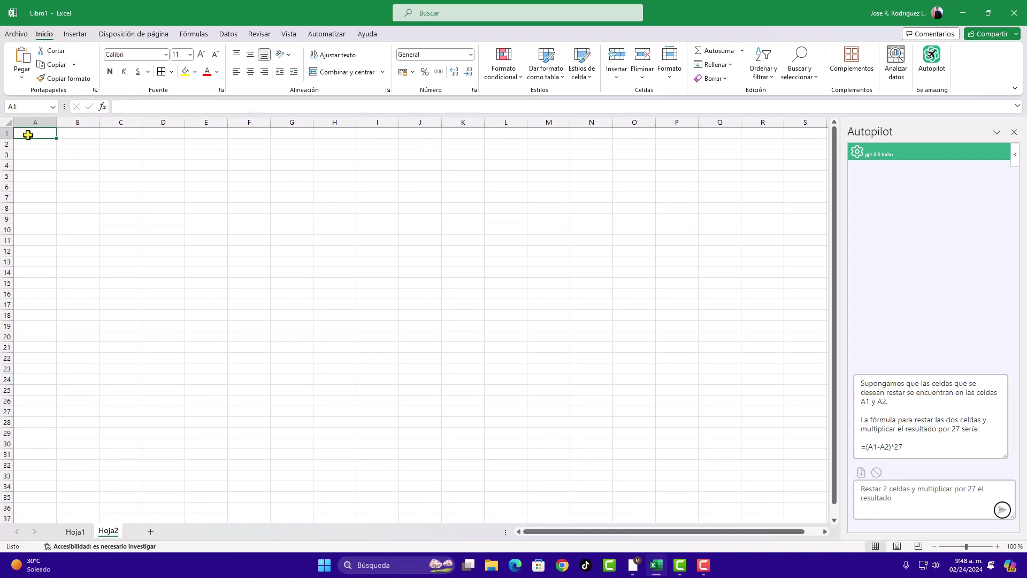
Step: Enter 100 in A1 and 50 in A2 on Hoja2
type("100")
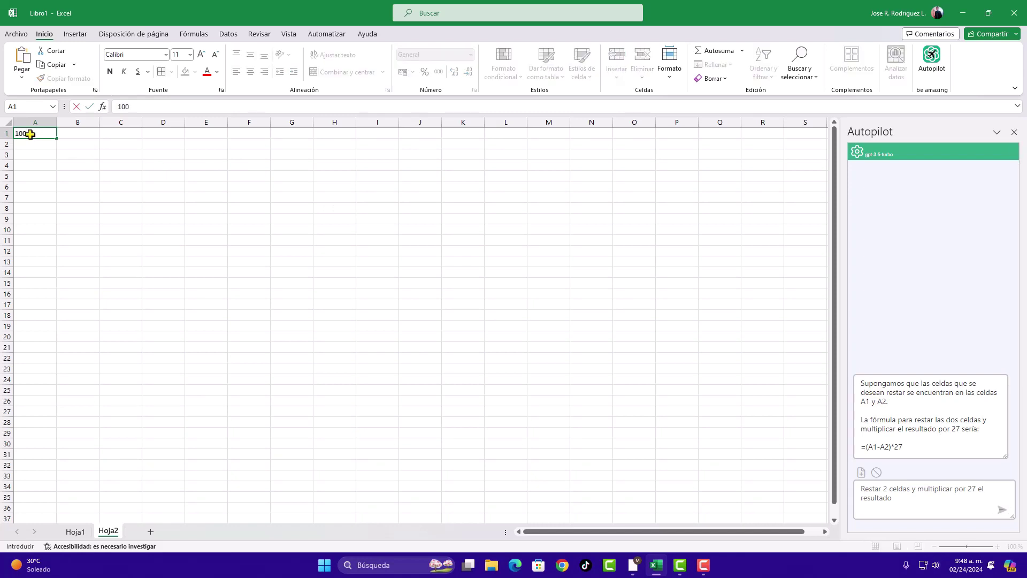
key("Return")
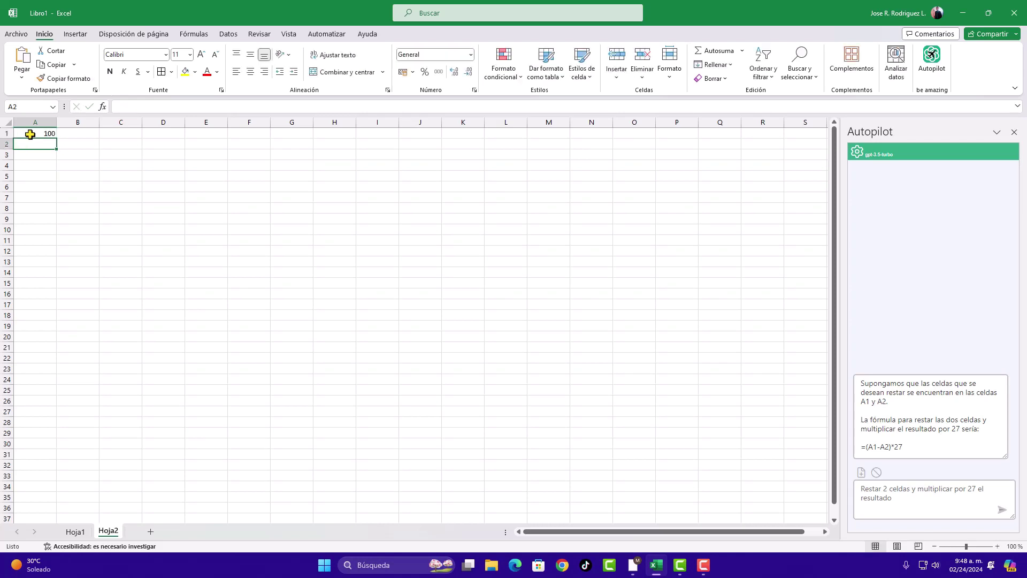
type("50")
left_click(42, 176)
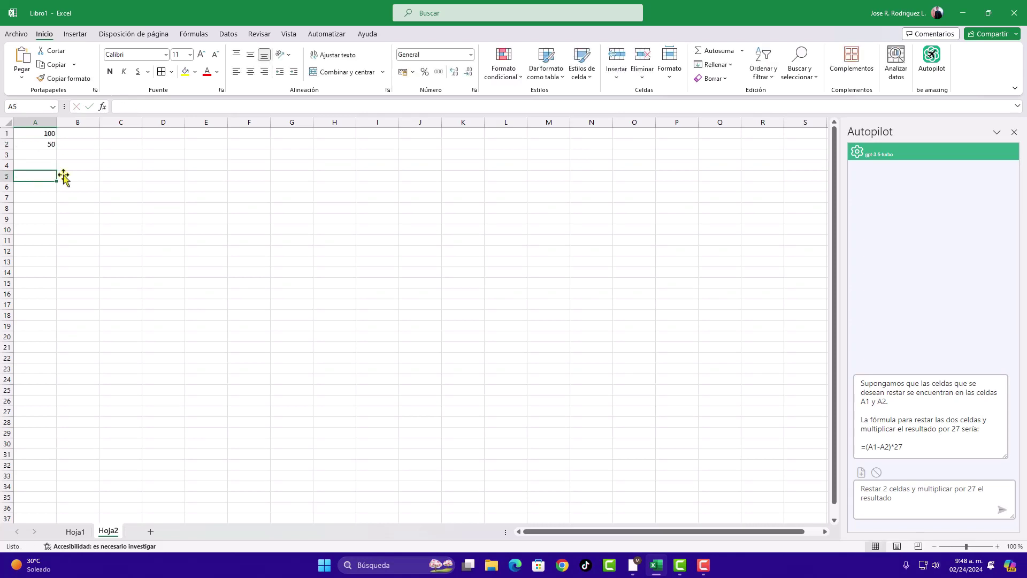
Step: Label D13 'Total' and paste =(A1-A2)*27 into E13, giving 1350
left_click_drag(904, 447, 864, 448)
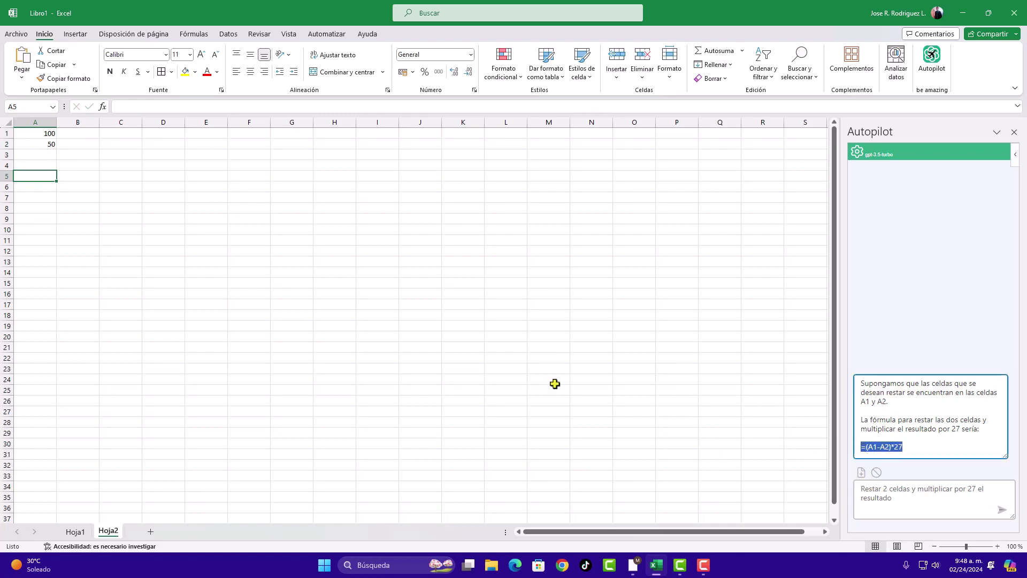
left_click(183, 262)
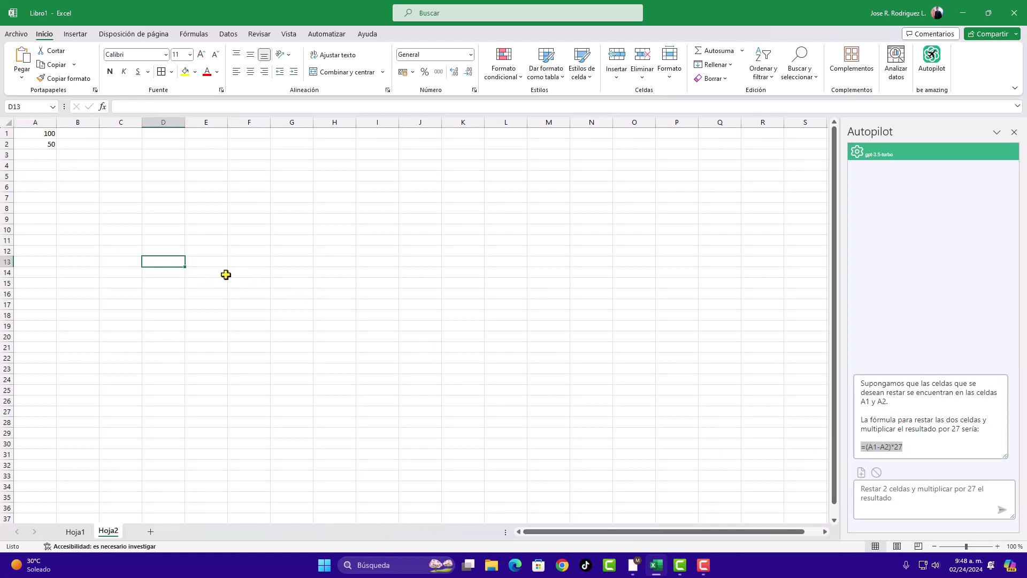
type("Total")
left_click(258, 270)
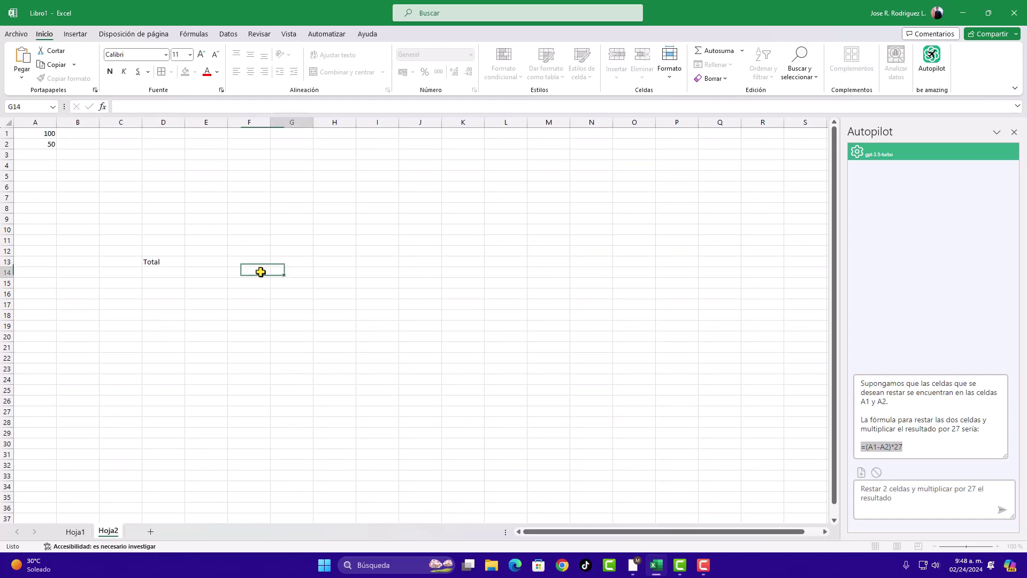
left_click(203, 261)
left_click(124, 104)
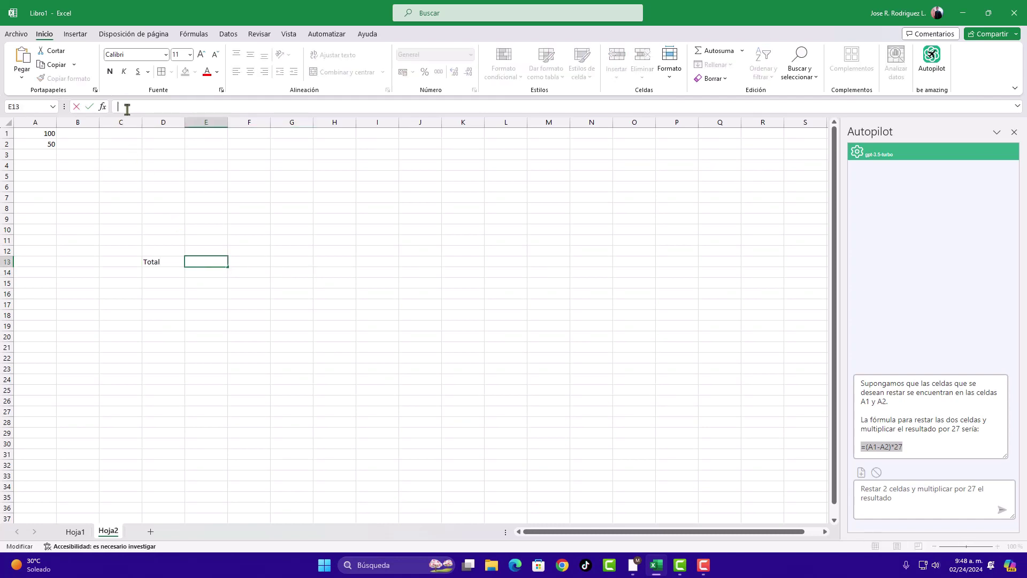
type("=(A1-A2)*27")
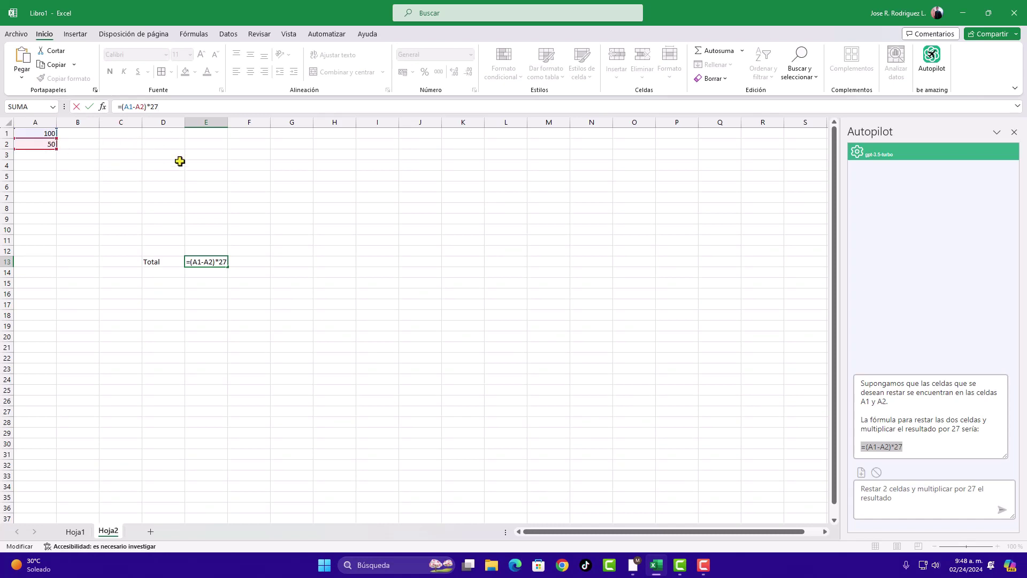
left_click(89, 107)
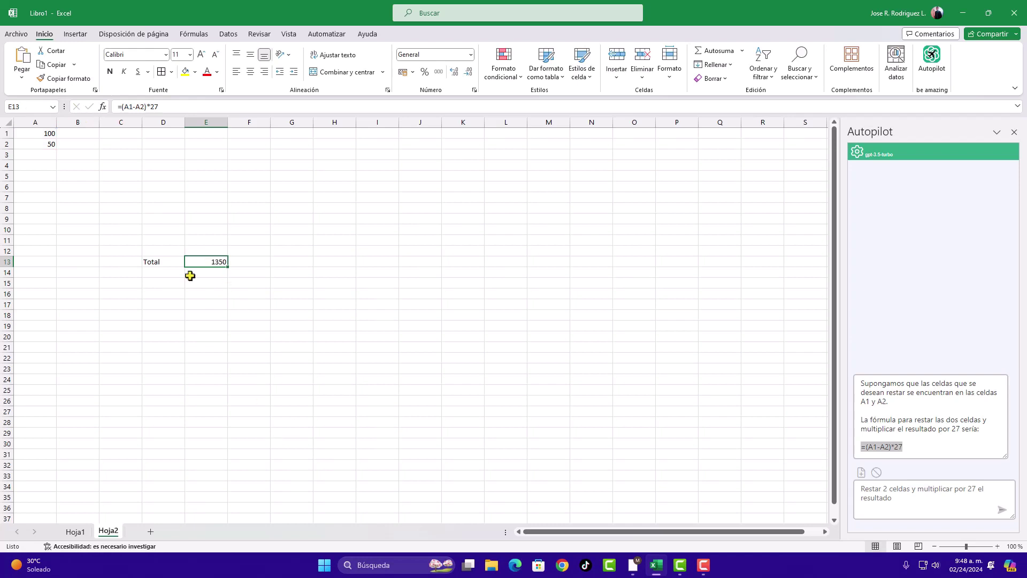
left_click(249, 335)
Step: Ask Autopilot for a number-to-Roman-numeral formula (=ROMANO(A1)) and select B1 for it
left_click(204, 265)
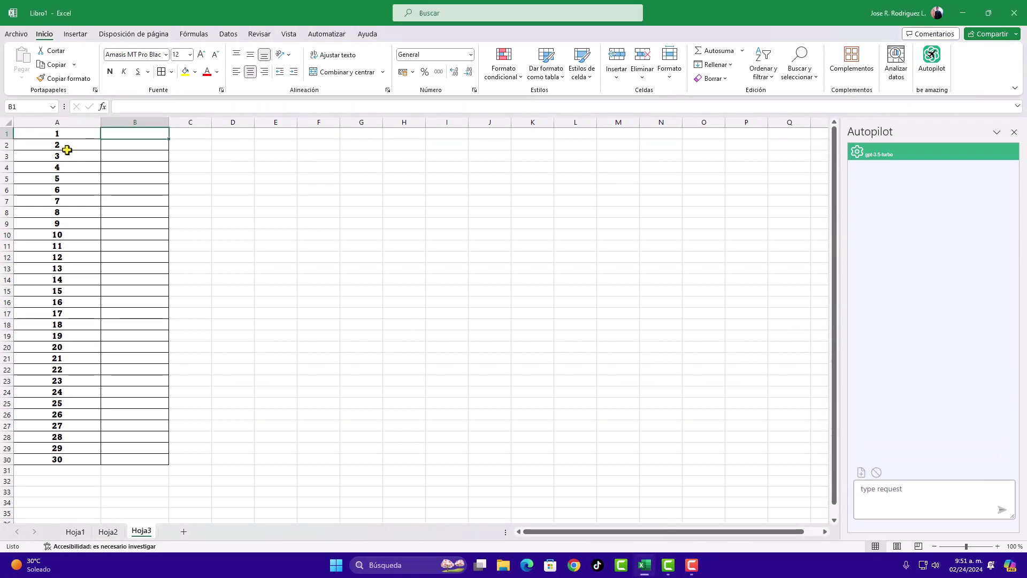
left_click(895, 497)
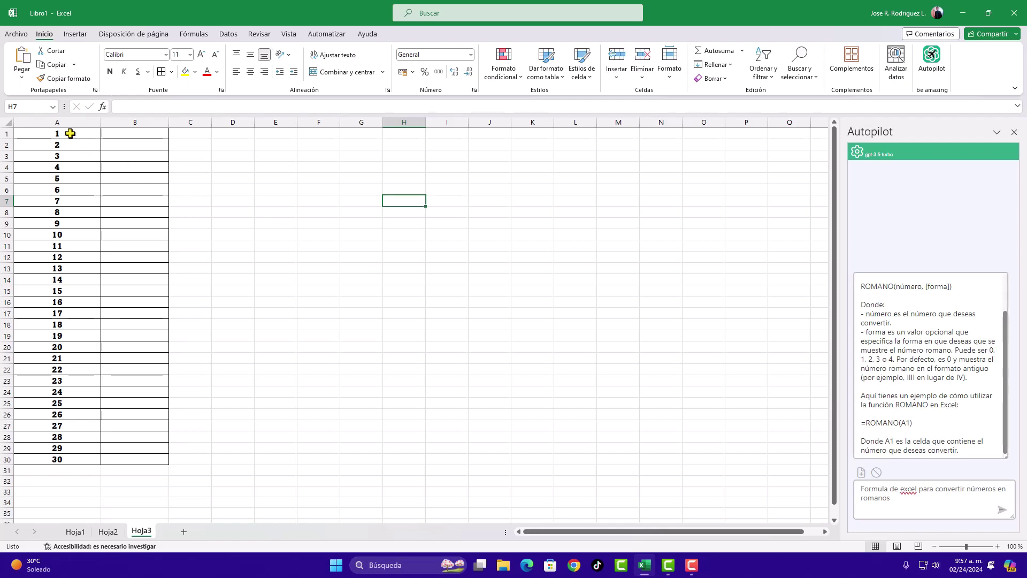
left_click(119, 136)
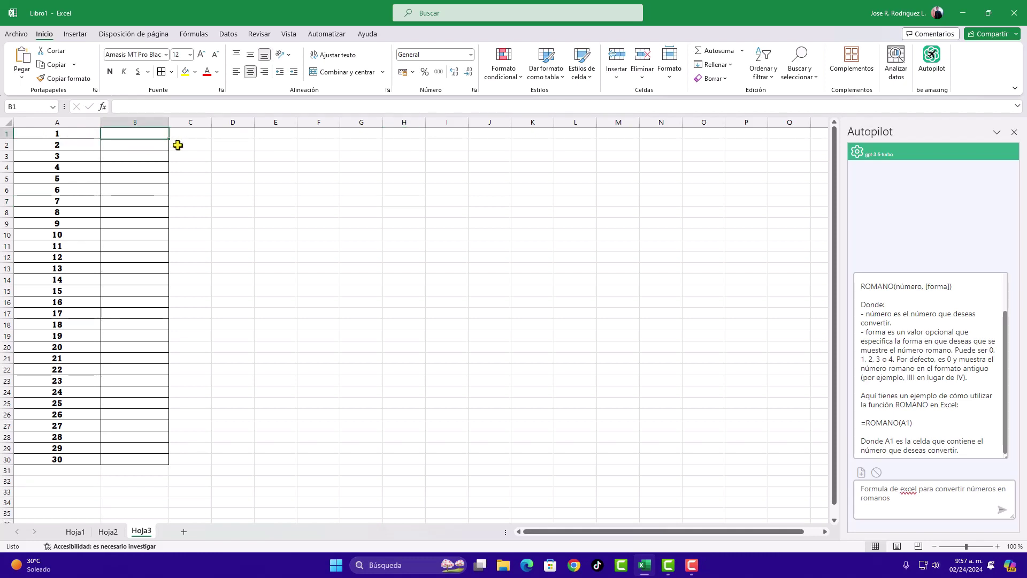
Step: Enter =NUMERO.ROMANO(A1) in B1 so it shows the Roman numeral I
type("=rom")
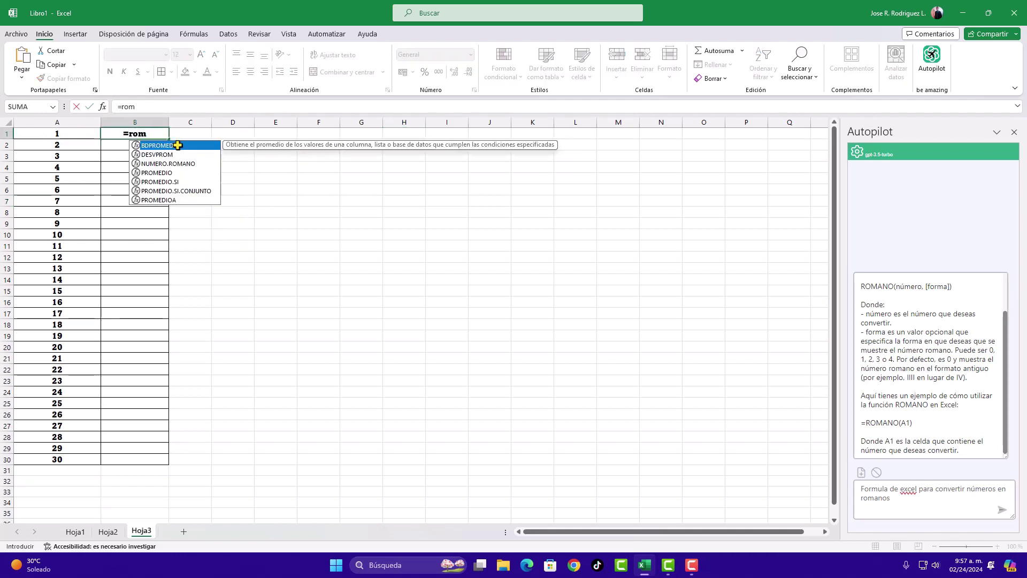
type("an")
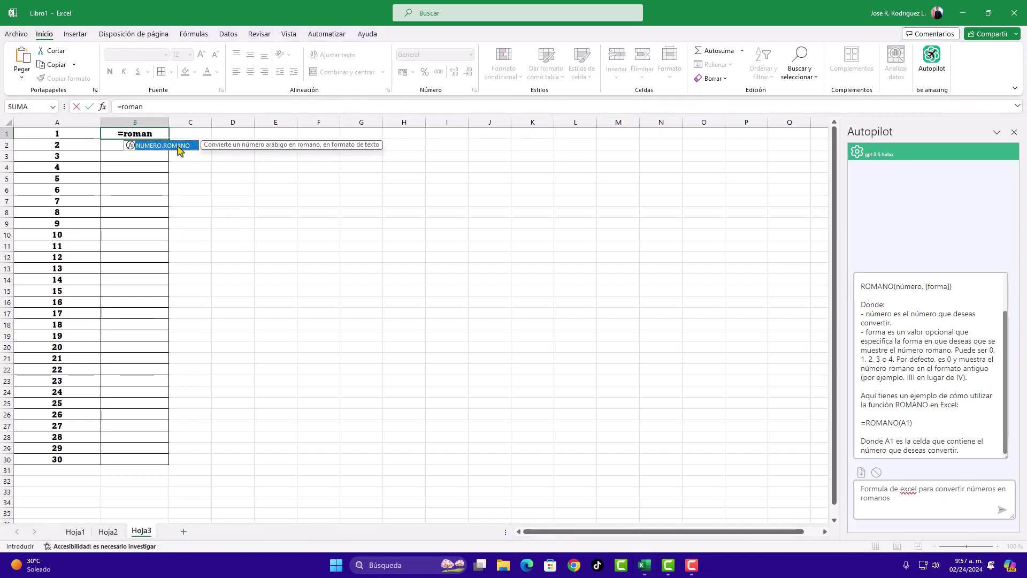
double_click(181, 146)
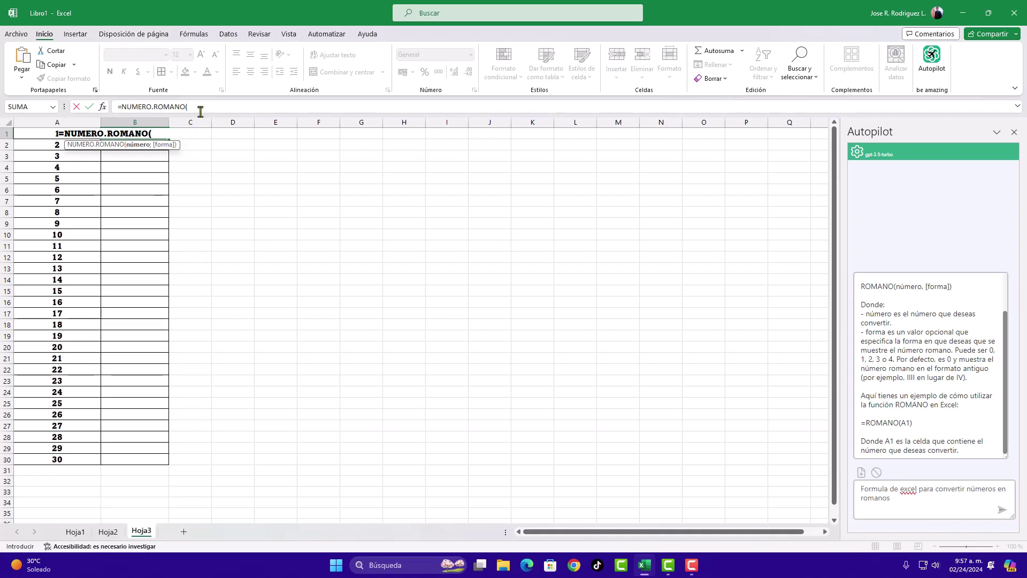
left_click(34, 134)
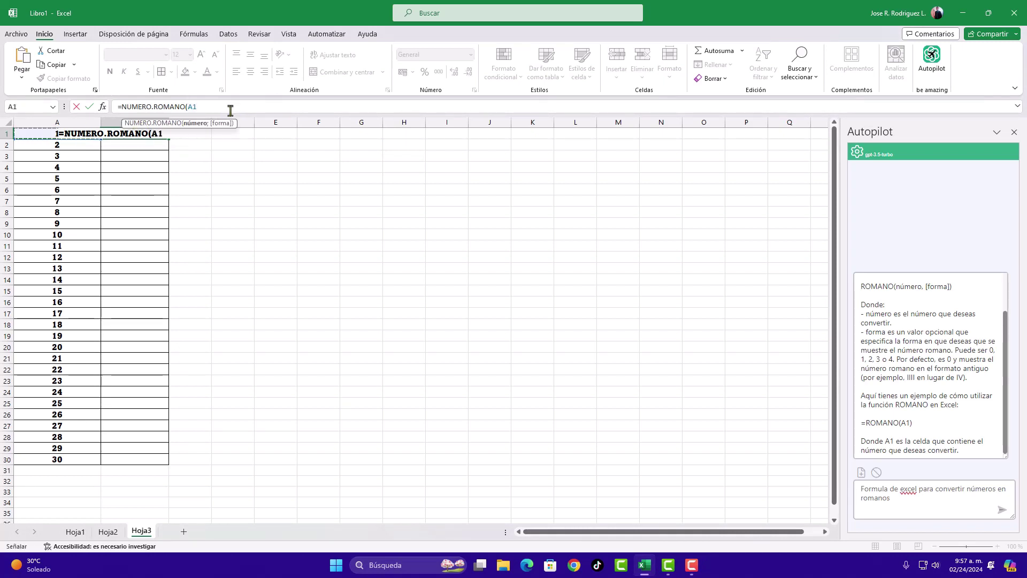
type(")")
left_click(92, 111)
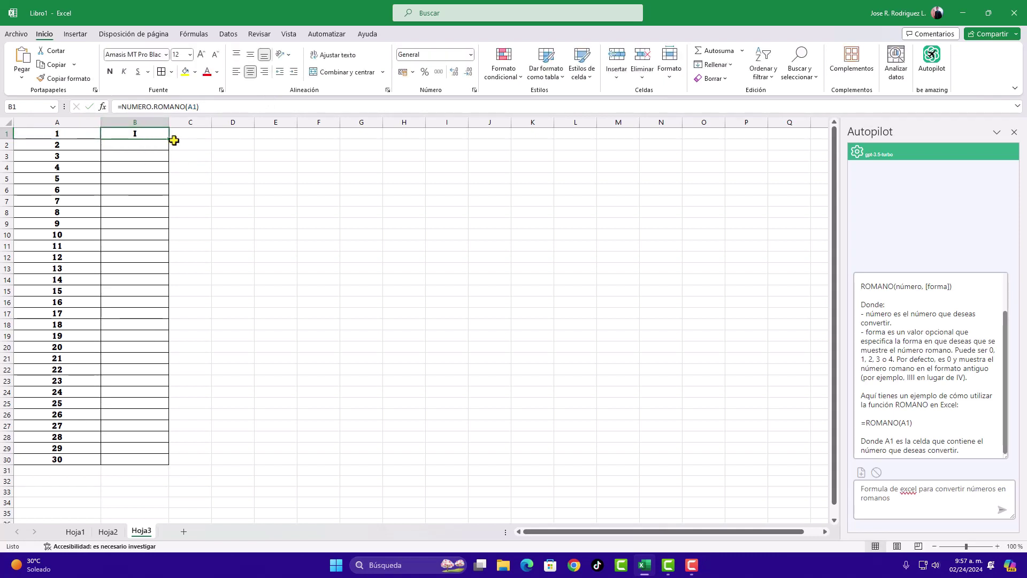
Step: Fill the Roman numeral formula down to B30, then clear the previous Autopilot answer
left_click_drag(169, 139, 142, 461)
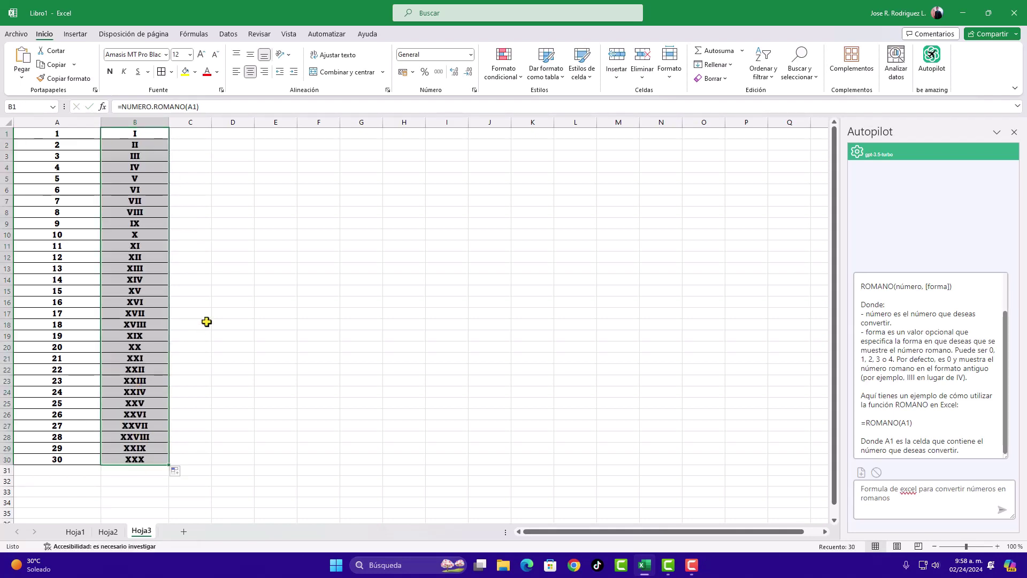
left_click(228, 261)
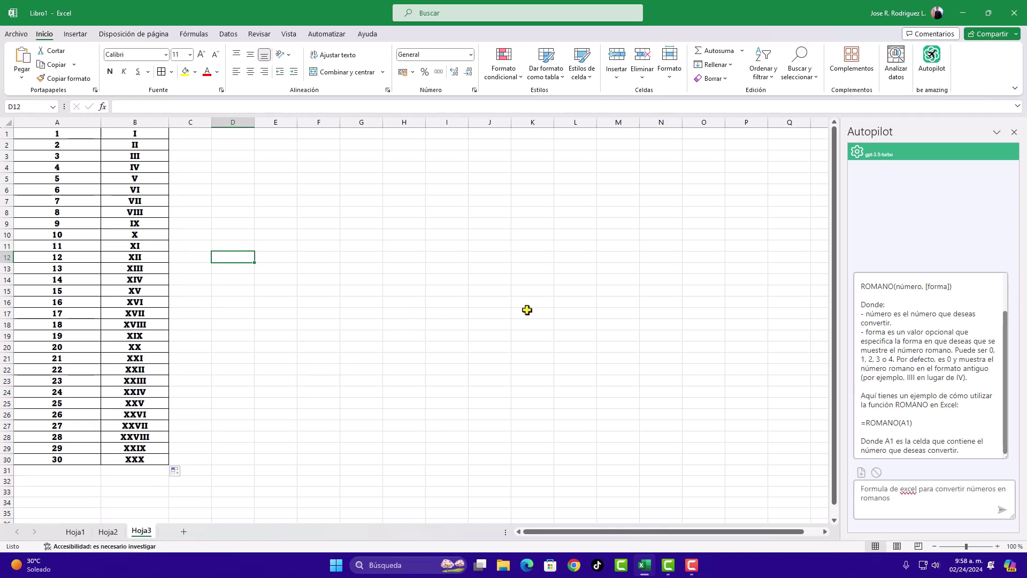
left_click(883, 470)
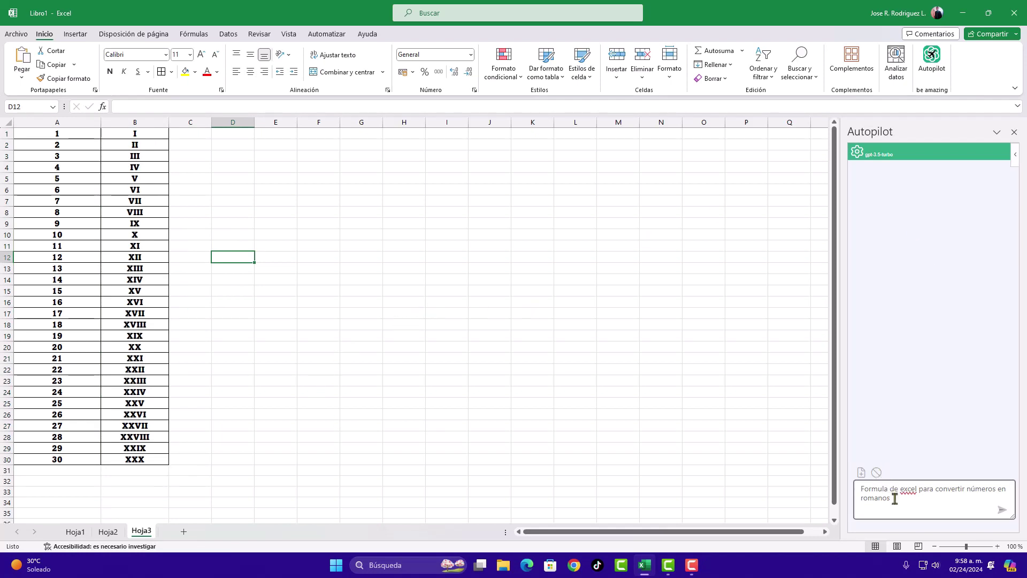
Step: Ask Autopilot 'Como puedo crear un grafico de barras en excel' and review its chart-insertion steps
left_click_drag(892, 495, 823, 489)
type("Como ")
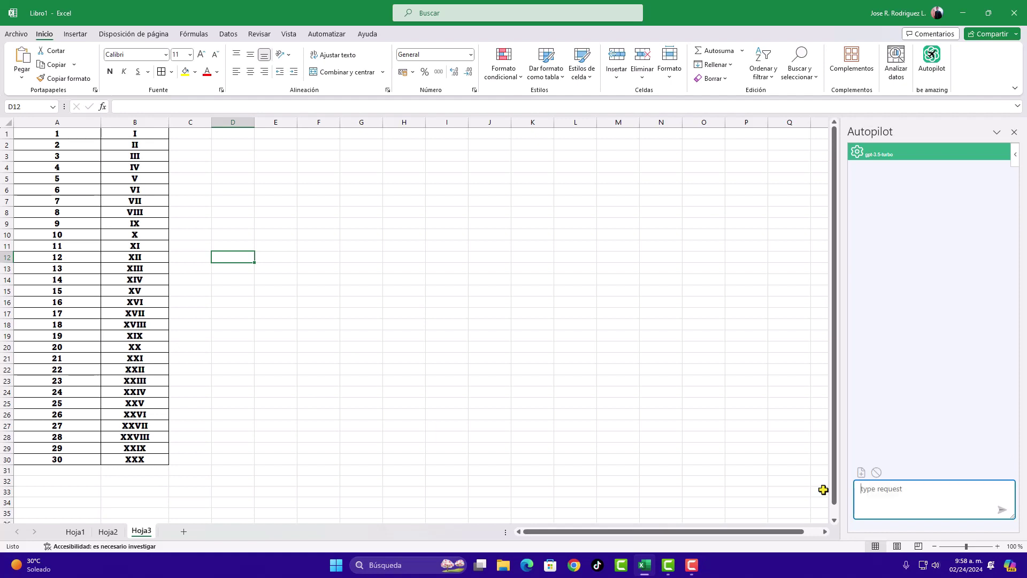
type("puedo crear un grafico de barras en excel")
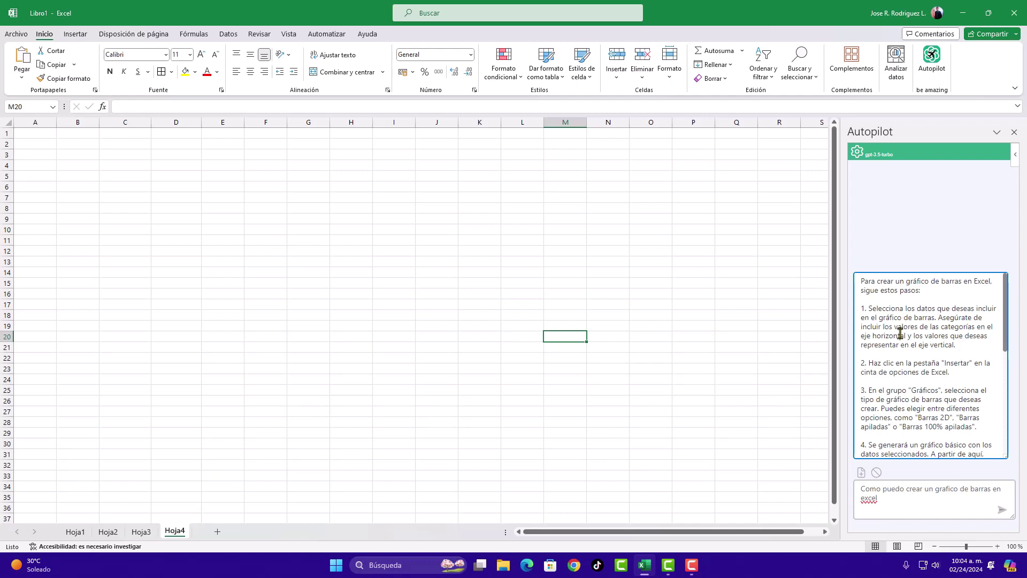
mouse_move(897, 327)
left_mouse_down()
mouse_move(939, 338)
mouse_move(955, 316)
left_mouse_up()
scroll(939, 338, "down", 2)
left_click(915, 309)
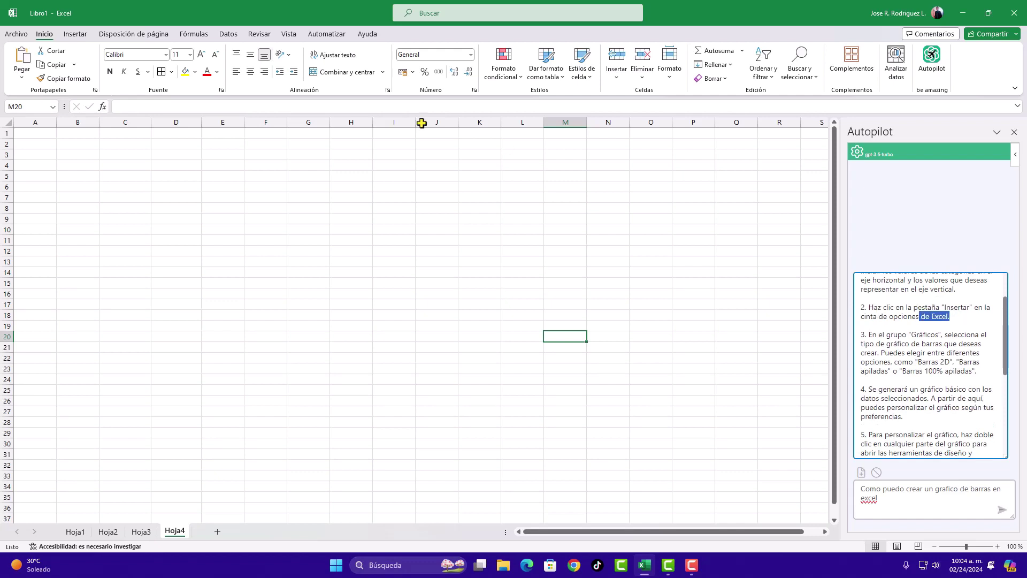
Step: Show the Insertar ribbon, read through the bar chart reply, then clear the Autopilot conversation
left_click(74, 35)
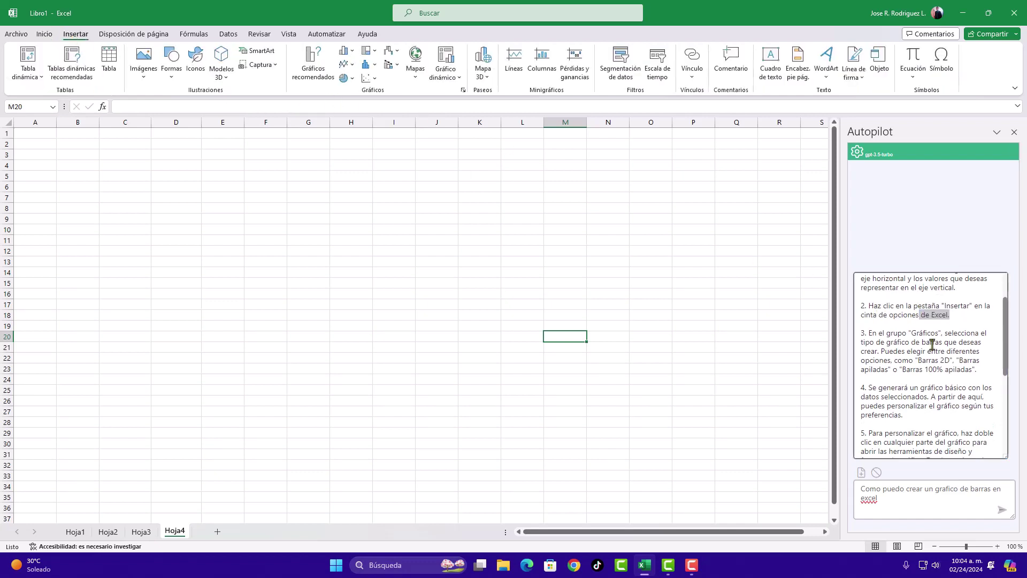
scroll(912, 345, "down", 1)
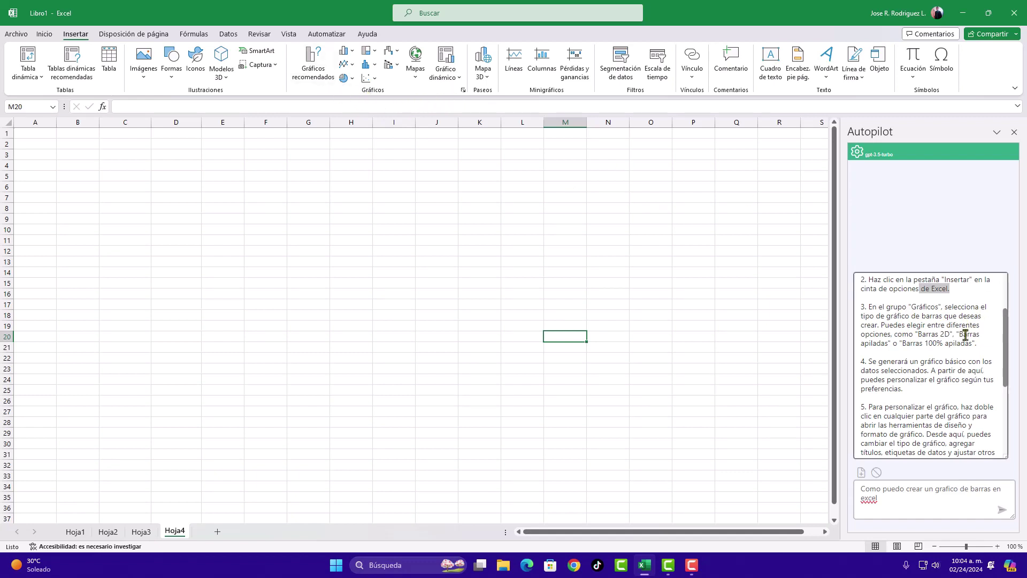
scroll(957, 342, "down", 2)
scroll(936, 417, "down", 4)
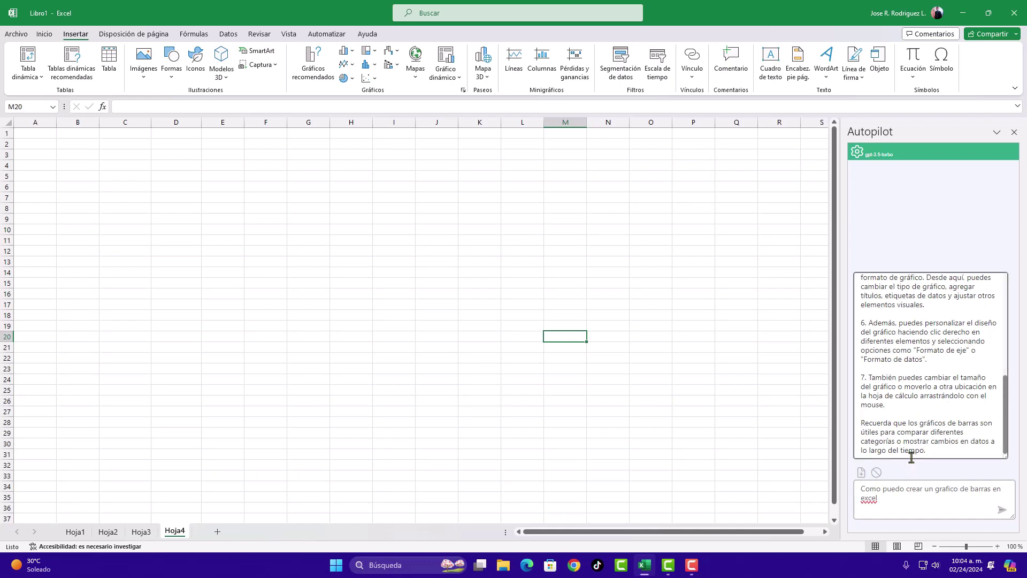
left_click_drag(928, 451, 907, 444)
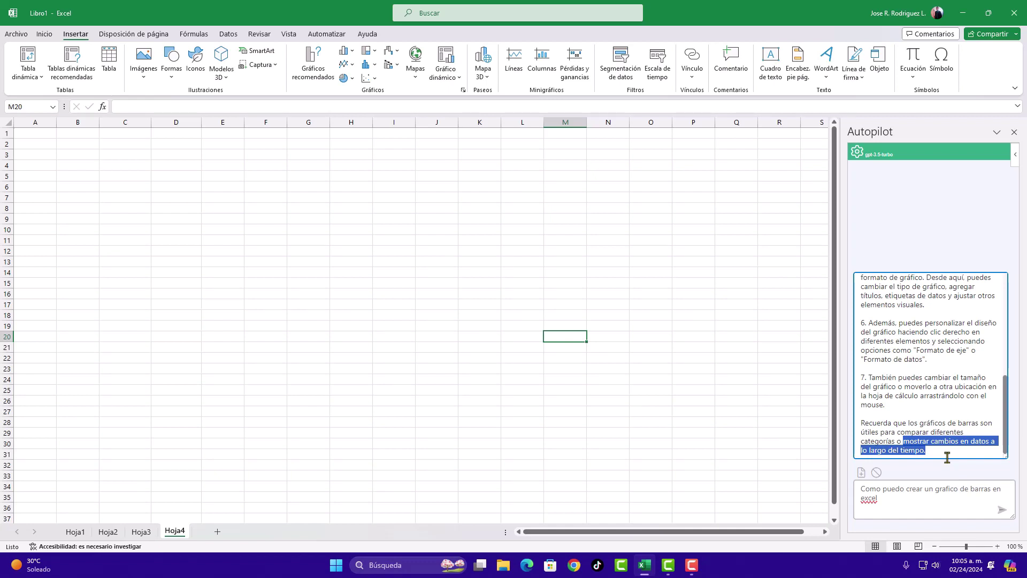
left_click_drag(905, 508, 866, 488)
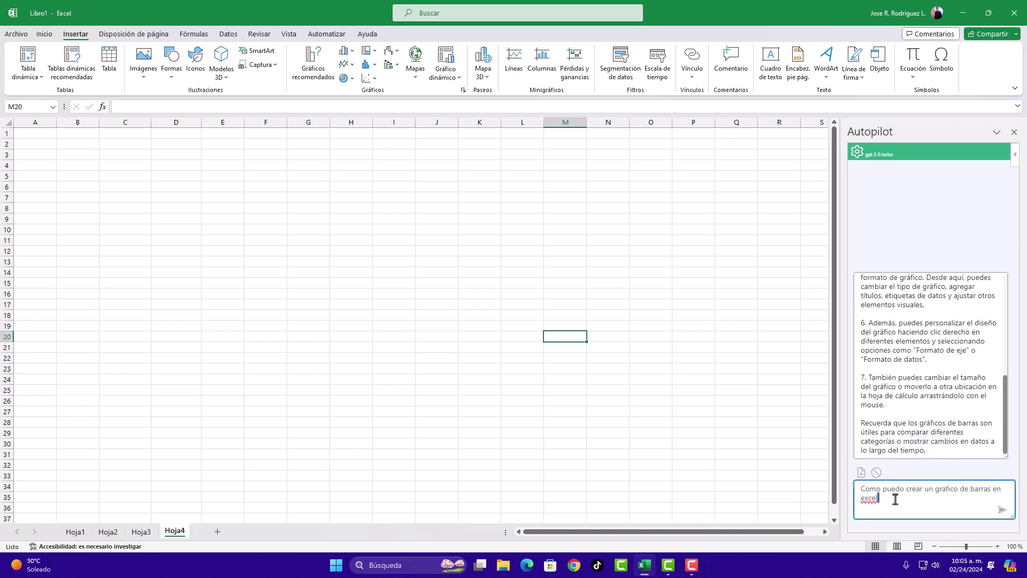
left_click(876, 472)
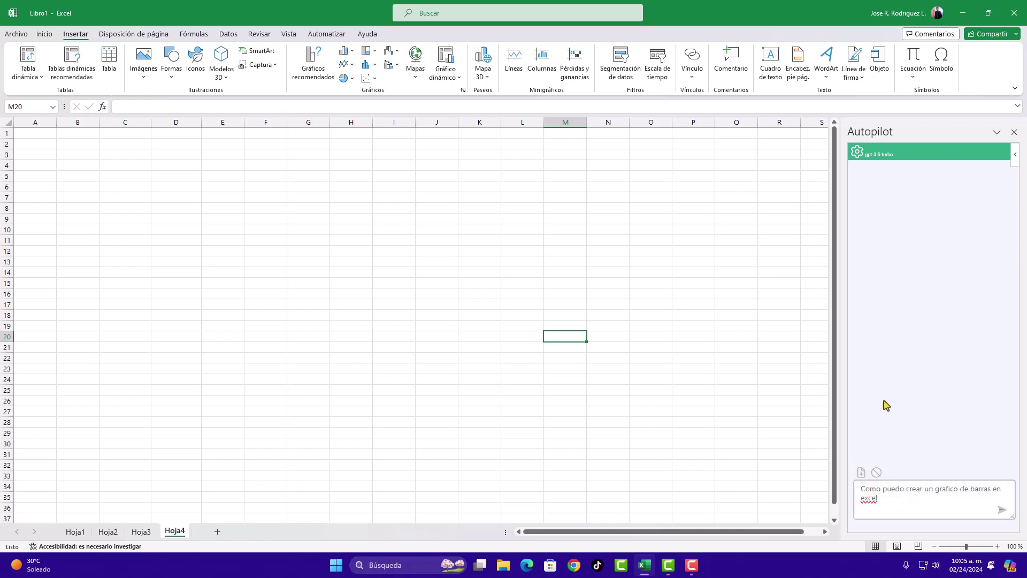